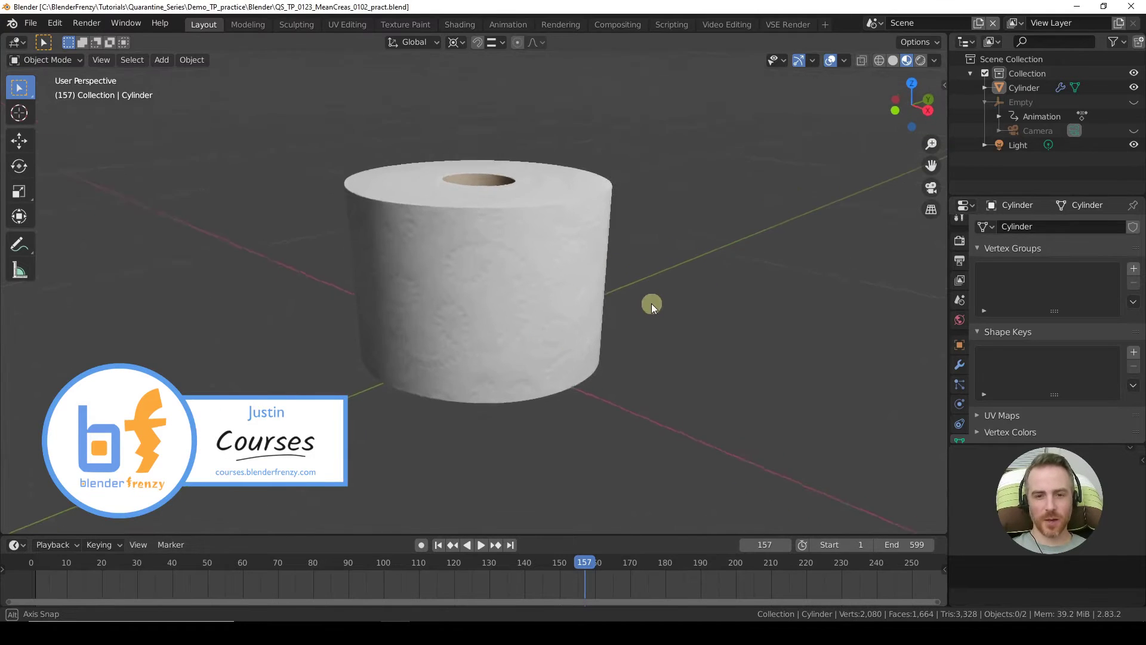
# - Show the Cylinder's modifier stack, EdgeSplit then Subdivision level 2, in a wider Properties editor
pyautogui.moveTo(651, 303); pyautogui.dragTo(607, 216, button='middle')
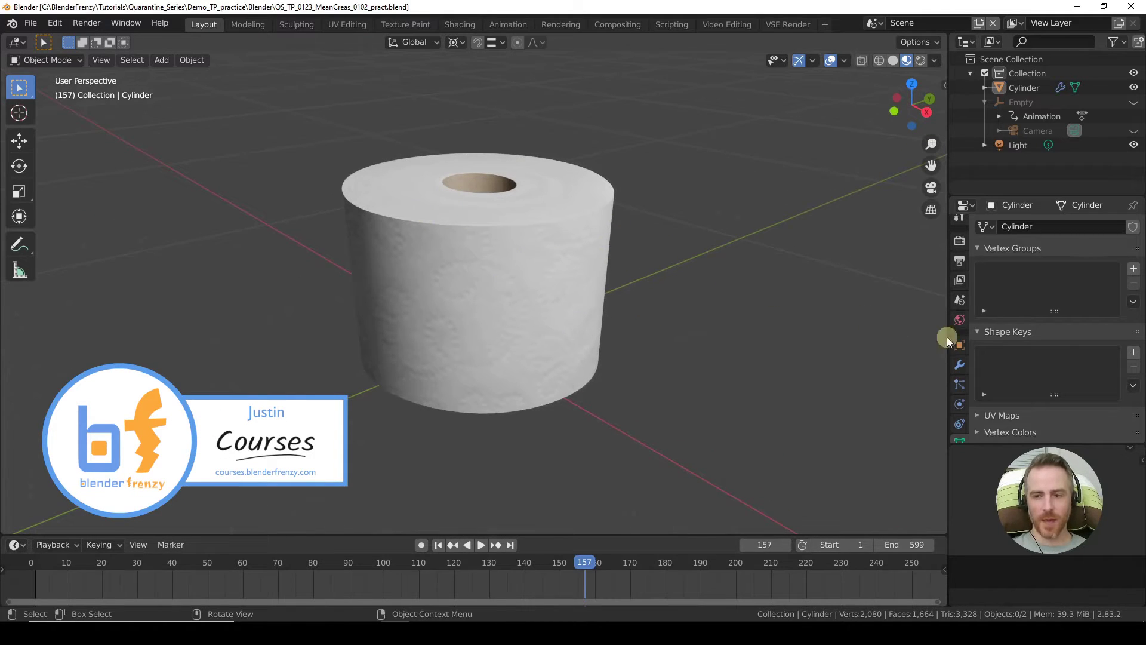
pyautogui.click(959, 364)
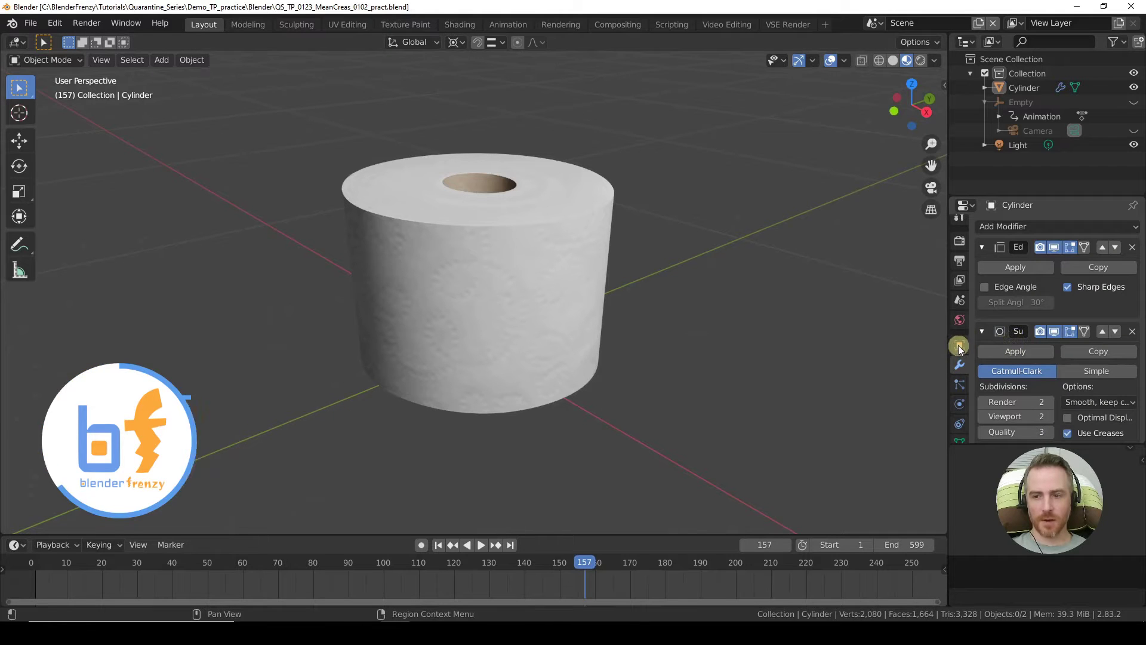
pyautogui.moveTo(949, 346); pyautogui.dragTo(844, 347)
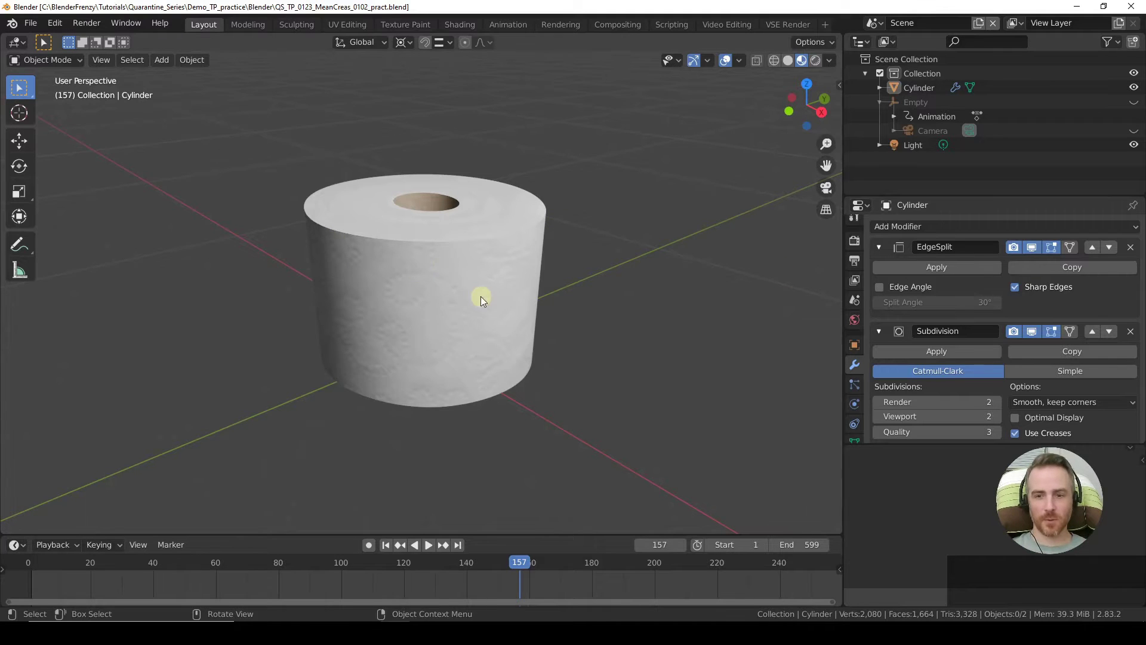
pyautogui.moveTo(481, 296)
pyautogui.mouseDown(button='middle')
pyautogui.moveTo(493, 289)
pyautogui.moveTo(483, 288)
pyautogui.mouseUp(button='middle')
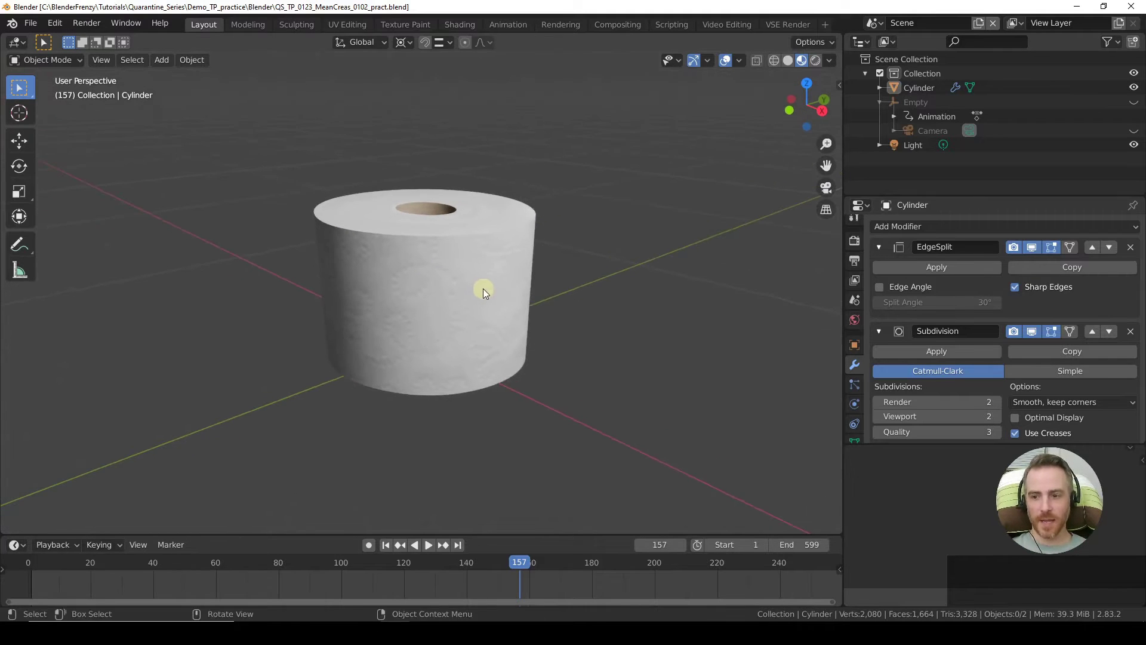
# - Hide the EdgeSplit effect in the viewport and try Sharp UV smoothing
pyautogui.click(1033, 248)
pyautogui.scroll(-1, 1033, 245)
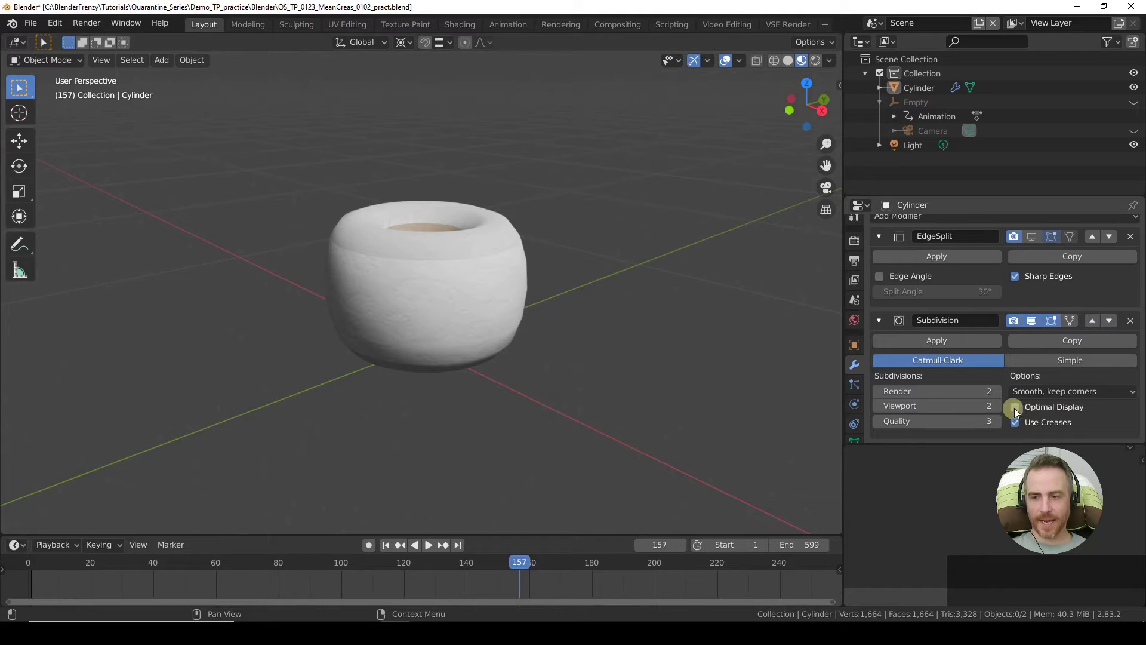
pyautogui.click(1022, 392)
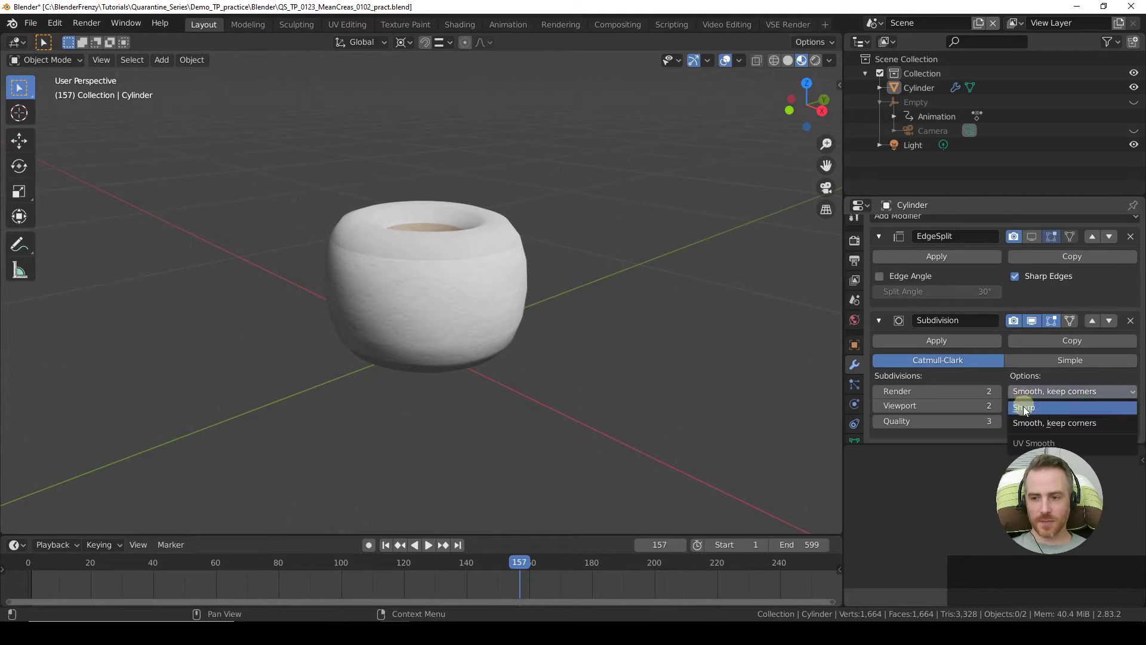
pyautogui.click(1025, 409)
# - Set Subdivision UV Smooth back to Smooth, keep corners, with Use Creases off
pyautogui.click(1023, 392)
pyautogui.click(1022, 407)
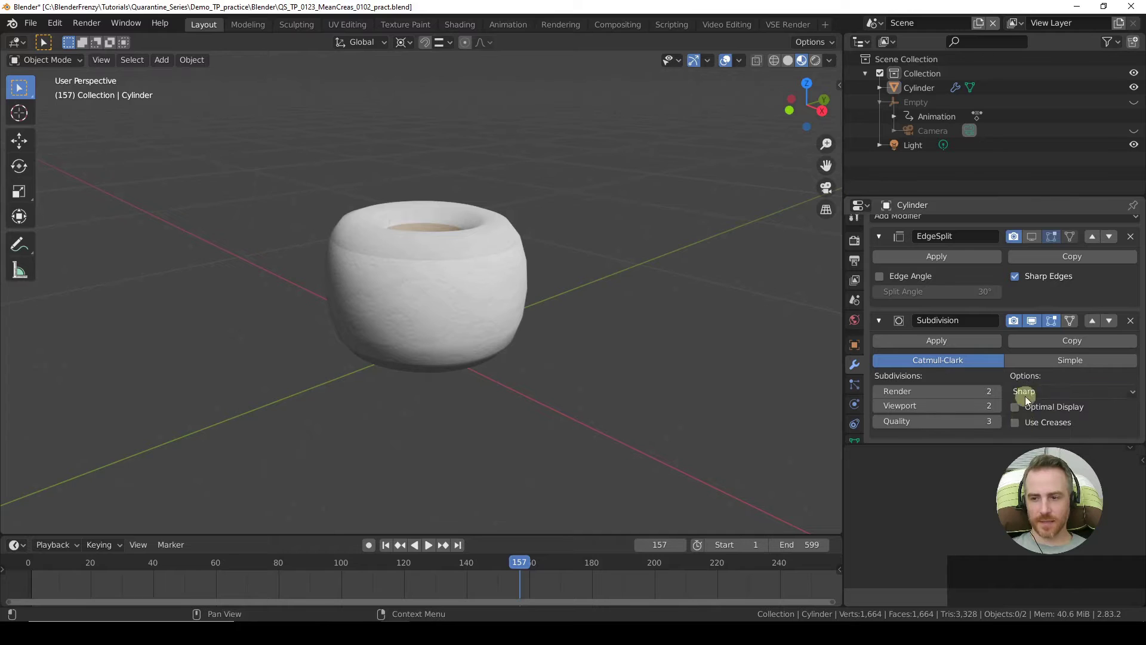
pyautogui.click(1025, 396)
pyautogui.click(1026, 425)
pyautogui.click(1020, 411)
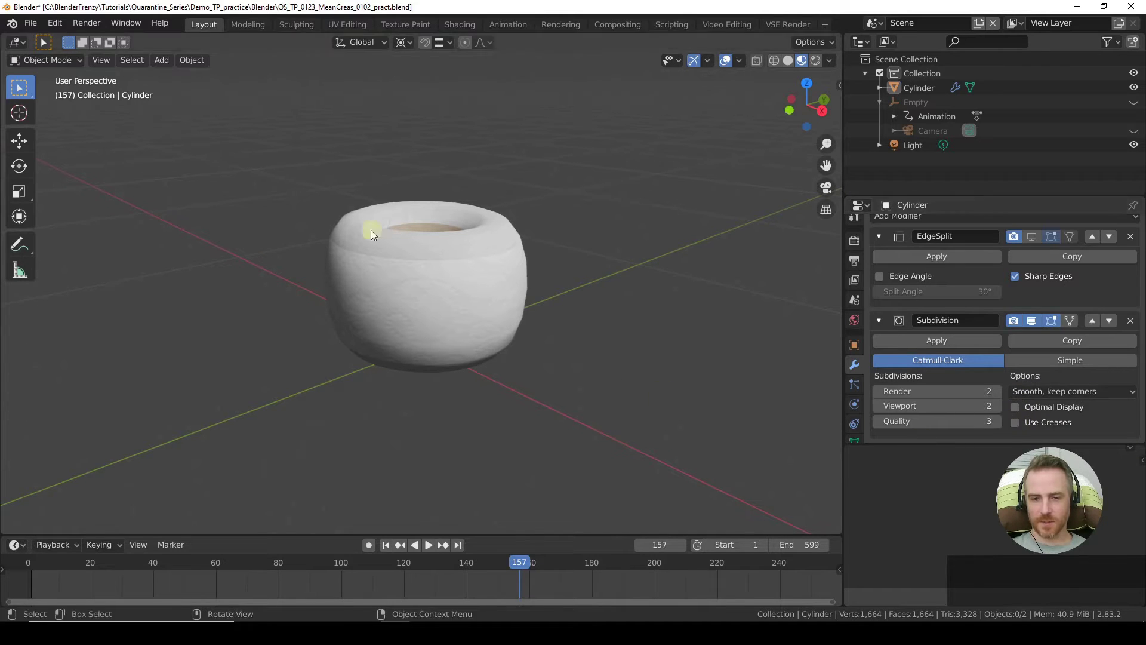
pyautogui.click(940, 365)
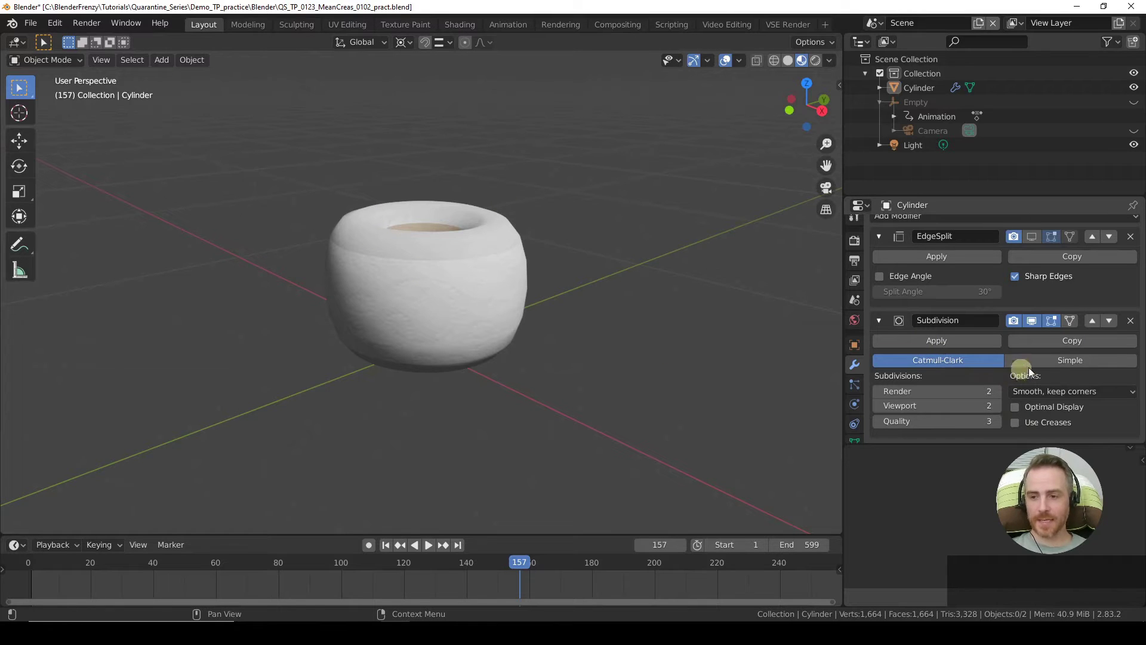
# - Switch Subdivision to Simple, inspect the roll from above, and enable Rendered shading
pyautogui.click(1072, 363)
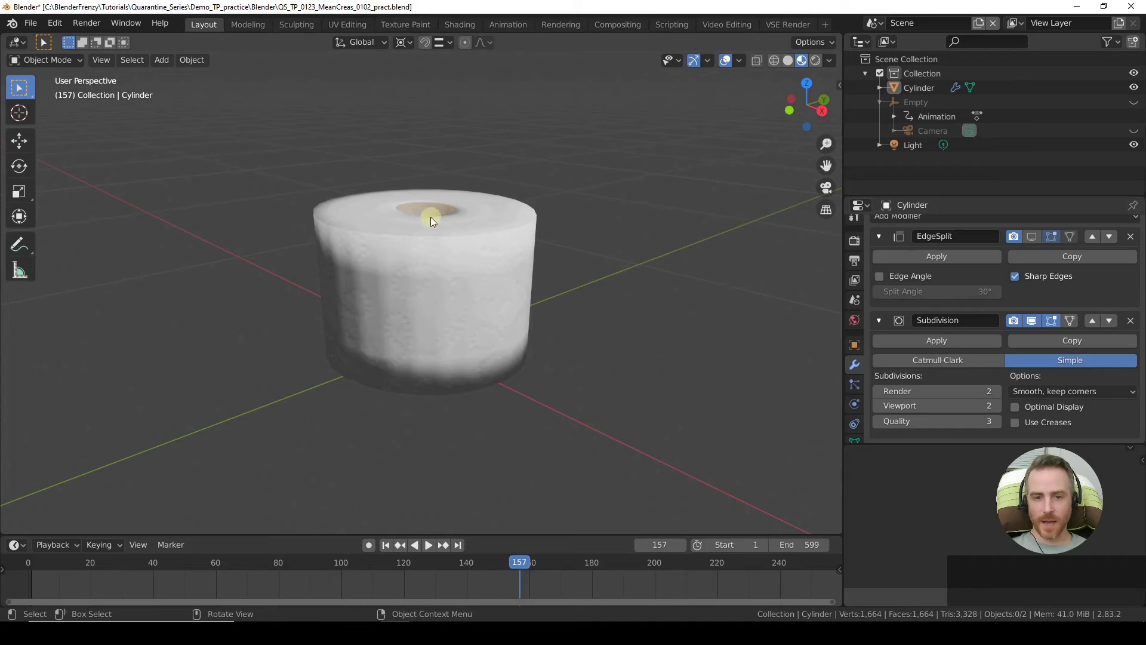
pyautogui.moveTo(468, 311); pyautogui.dragTo(517, 287, button='middle')
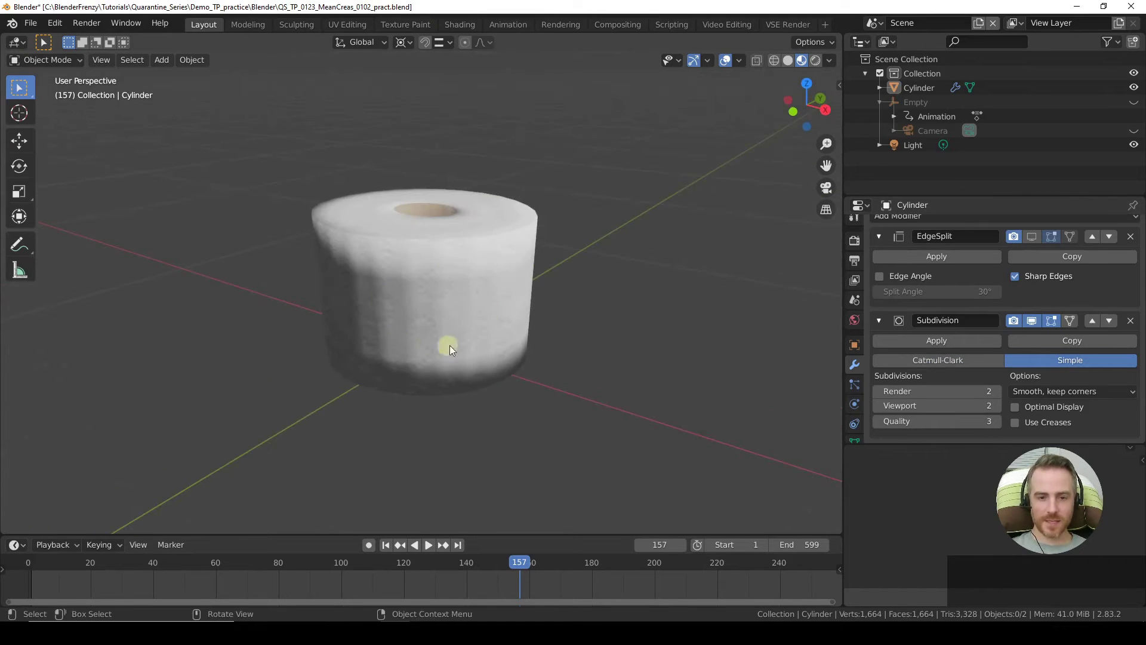
pyautogui.moveTo(450, 345)
pyautogui.mouseDown(button='middle')
pyautogui.moveTo(471, 353)
pyautogui.moveTo(472, 339)
pyautogui.mouseUp(button='middle')
pyautogui.scroll(2, 412, 290)
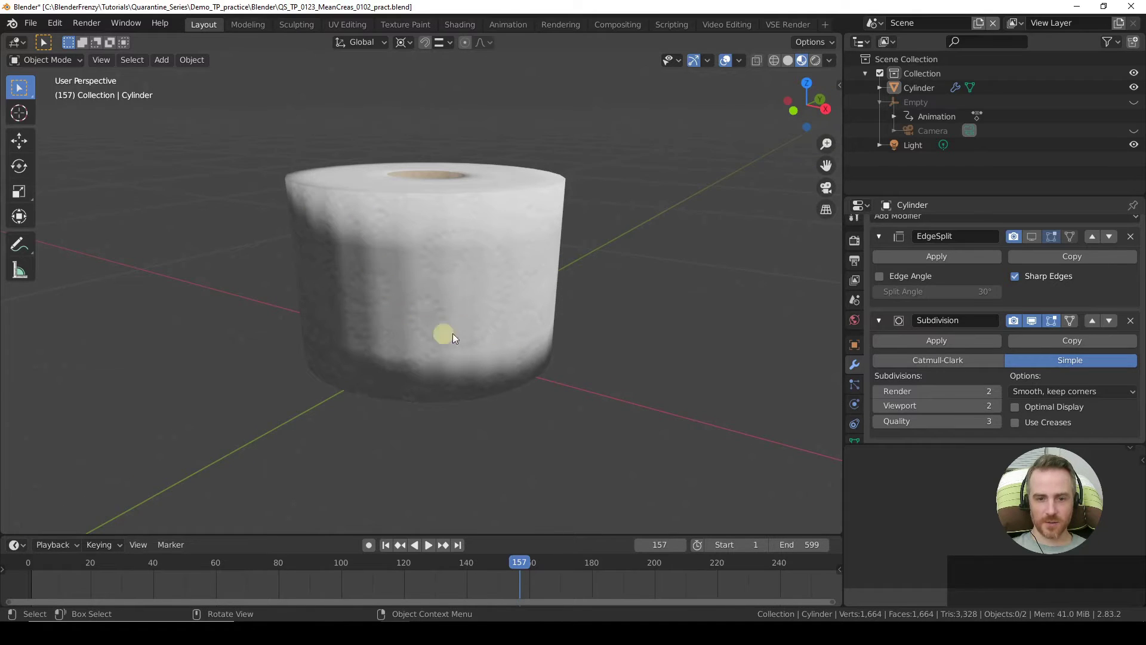
pyautogui.moveTo(453, 333)
pyautogui.mouseDown(button='middle')
pyautogui.moveTo(456, 304)
pyautogui.moveTo(404, 303)
pyautogui.mouseUp(button='middle')
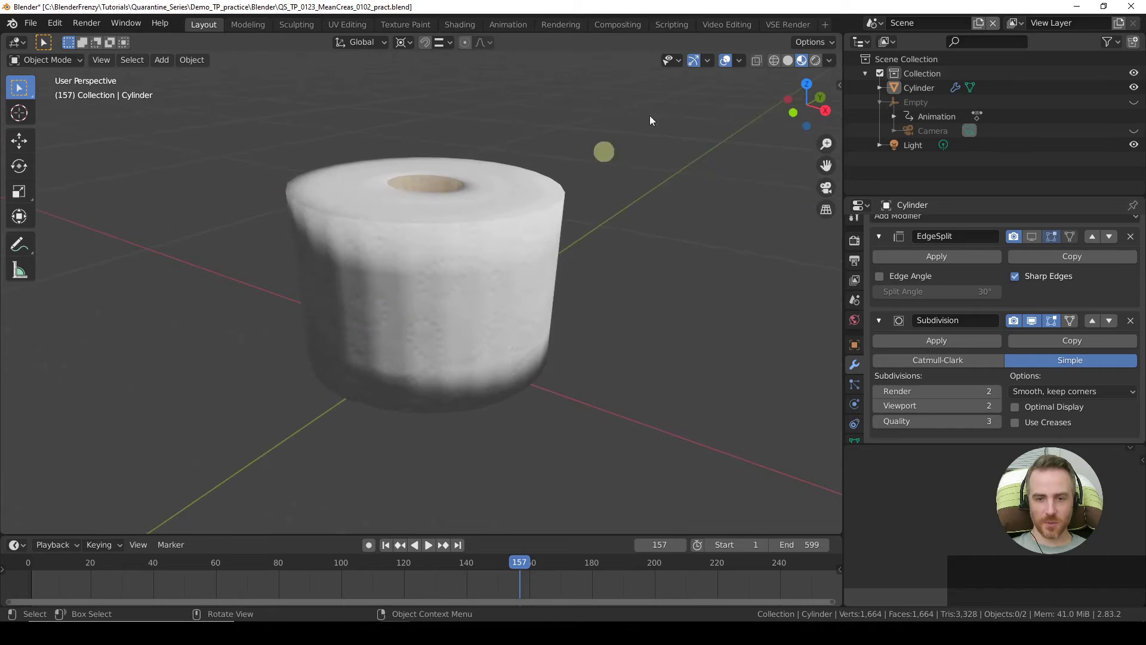
pyautogui.click(815, 60)
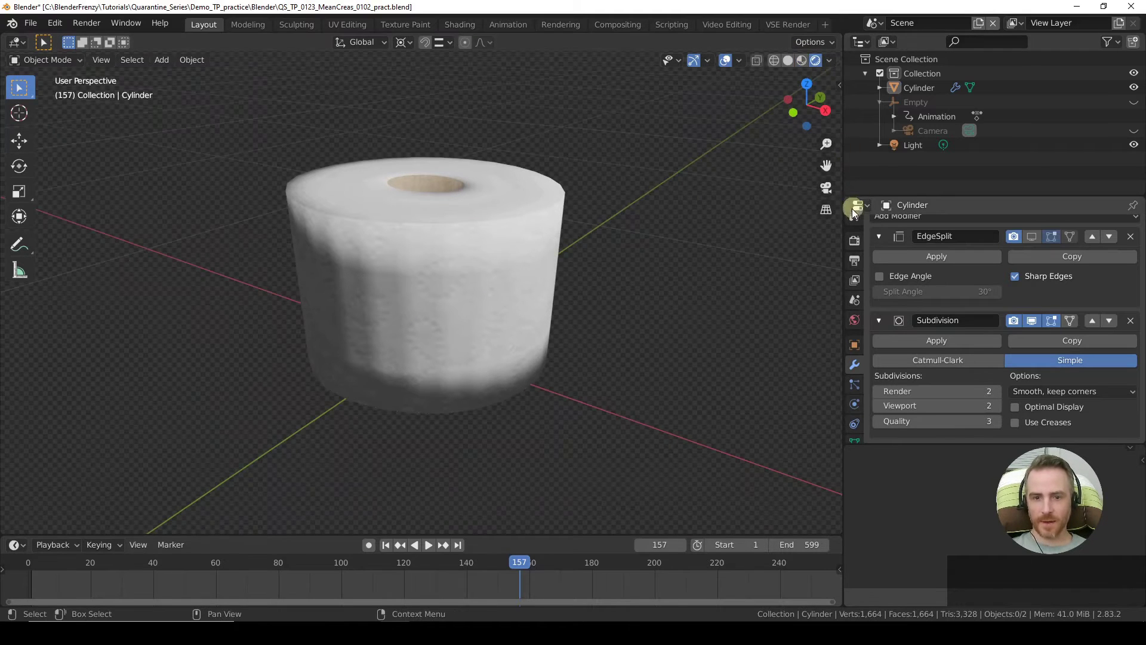
# - Set the render engine to Cycles, then return to the Modifier Properties
pyautogui.click(855, 240)
pyautogui.click(1044, 228)
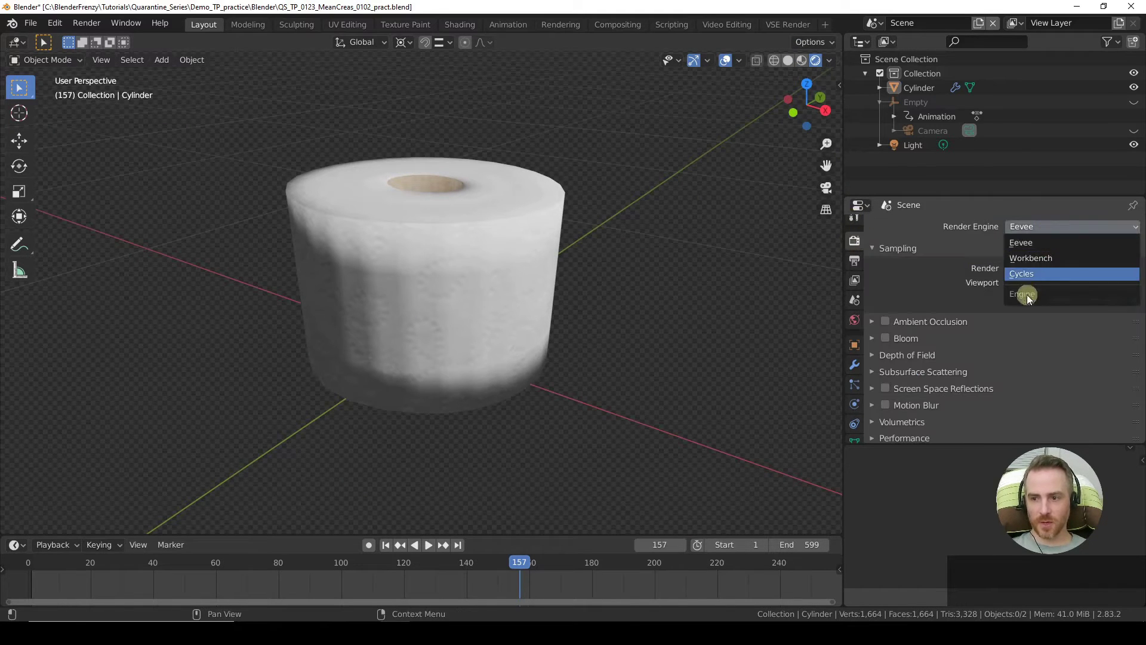
pyautogui.click(1024, 278)
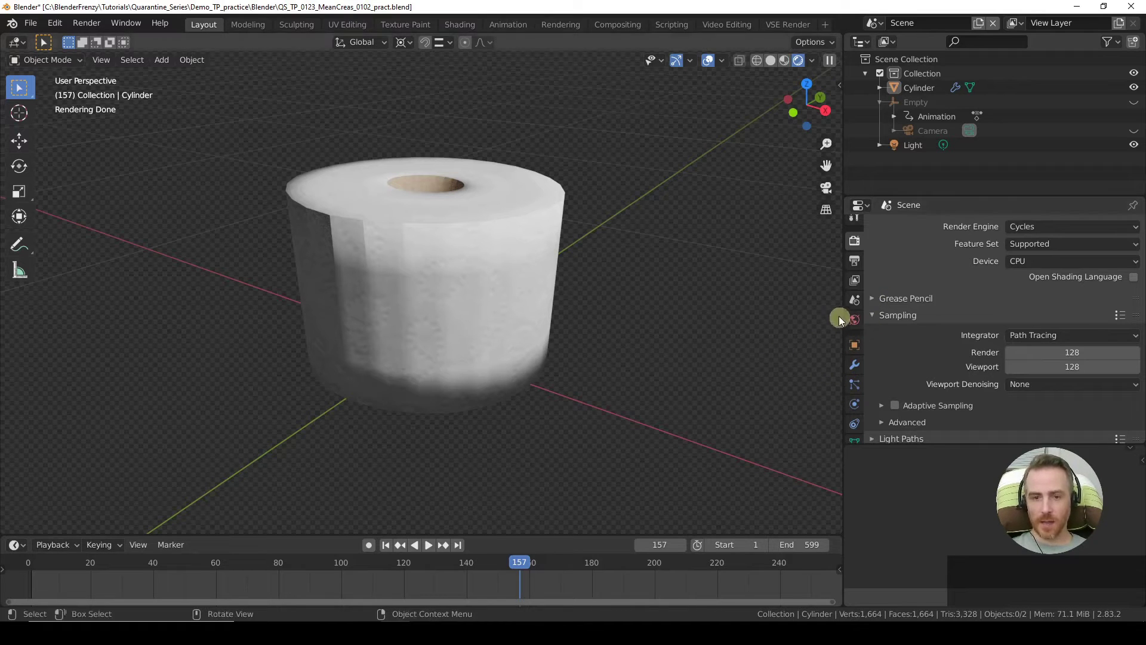
pyautogui.click(856, 365)
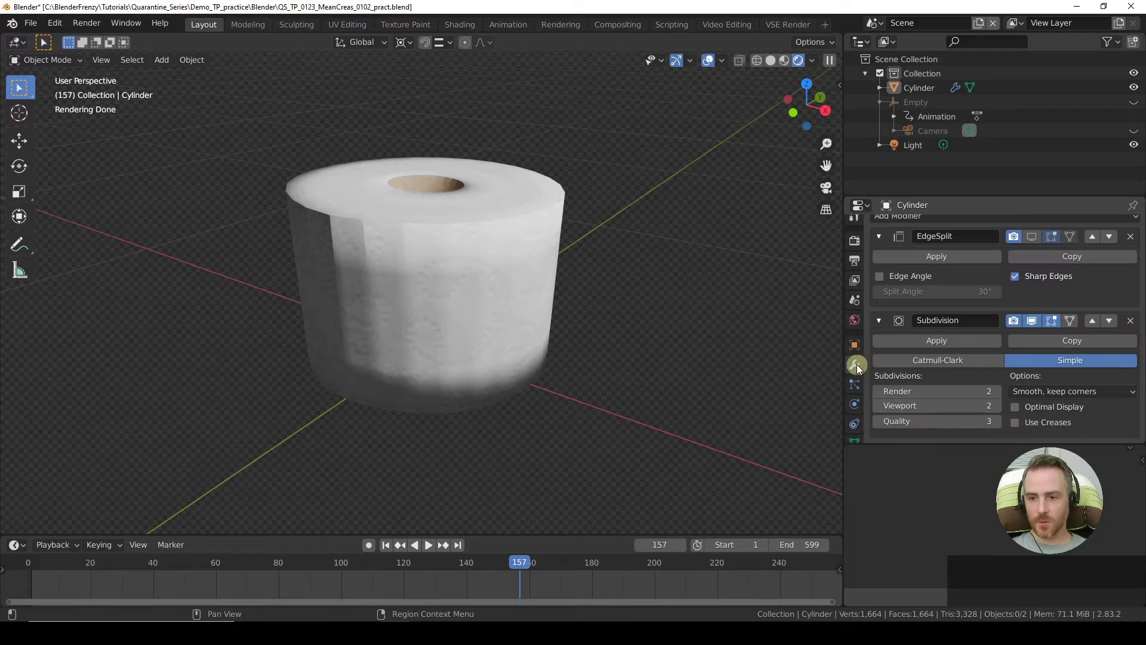
# - Re-show EdgeSplit in the viewport, restore Catmull-Clark, and leave EdgeSplit's Sharp Edges checked
pyautogui.click(1032, 237)
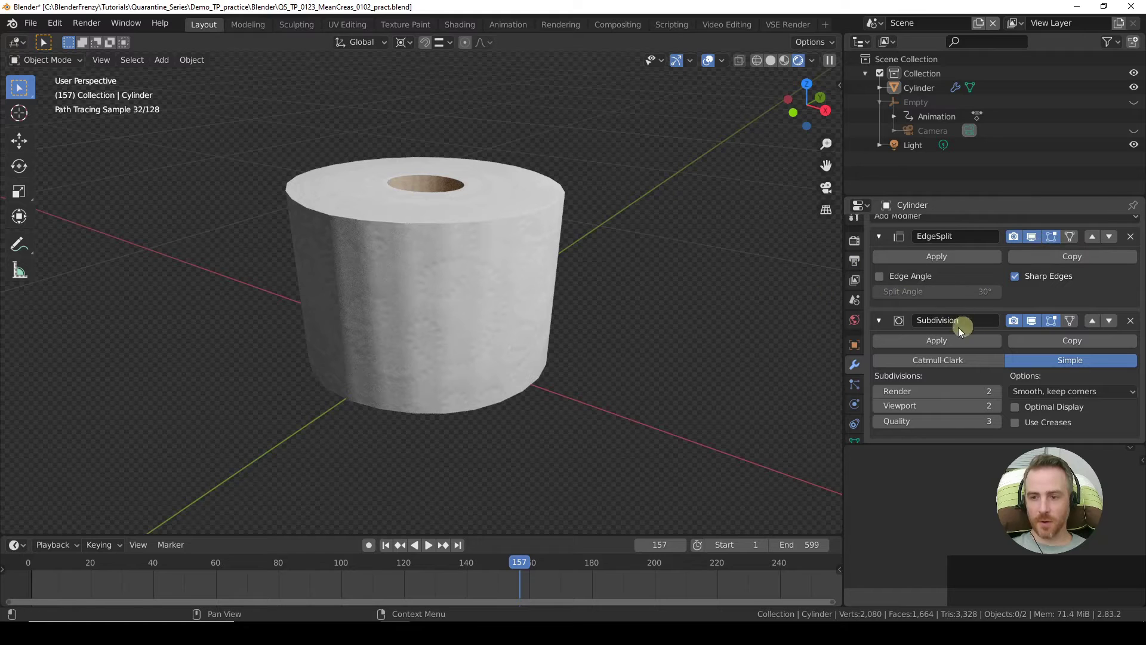
pyautogui.click(937, 361)
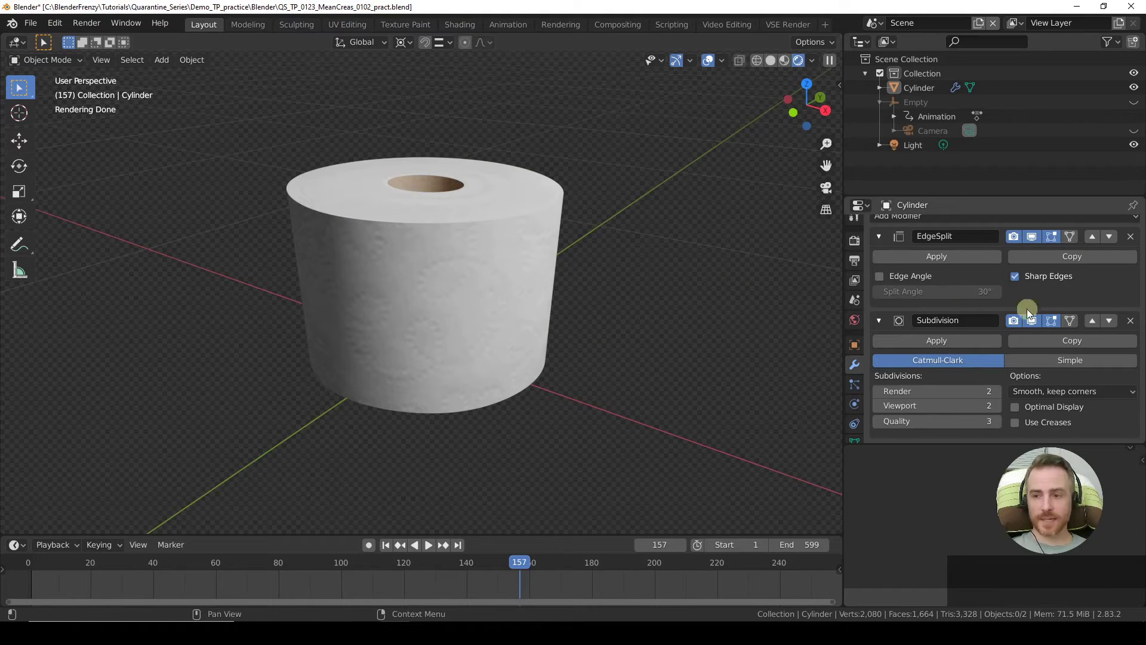
pyautogui.click(1016, 278)
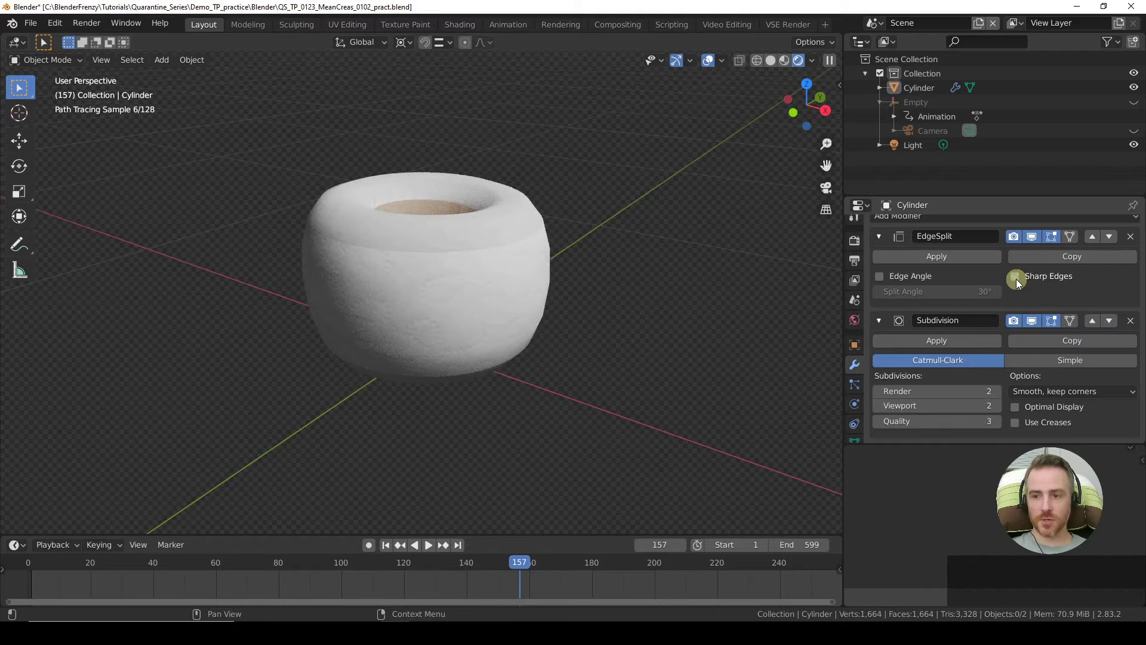
pyautogui.click(1017, 278)
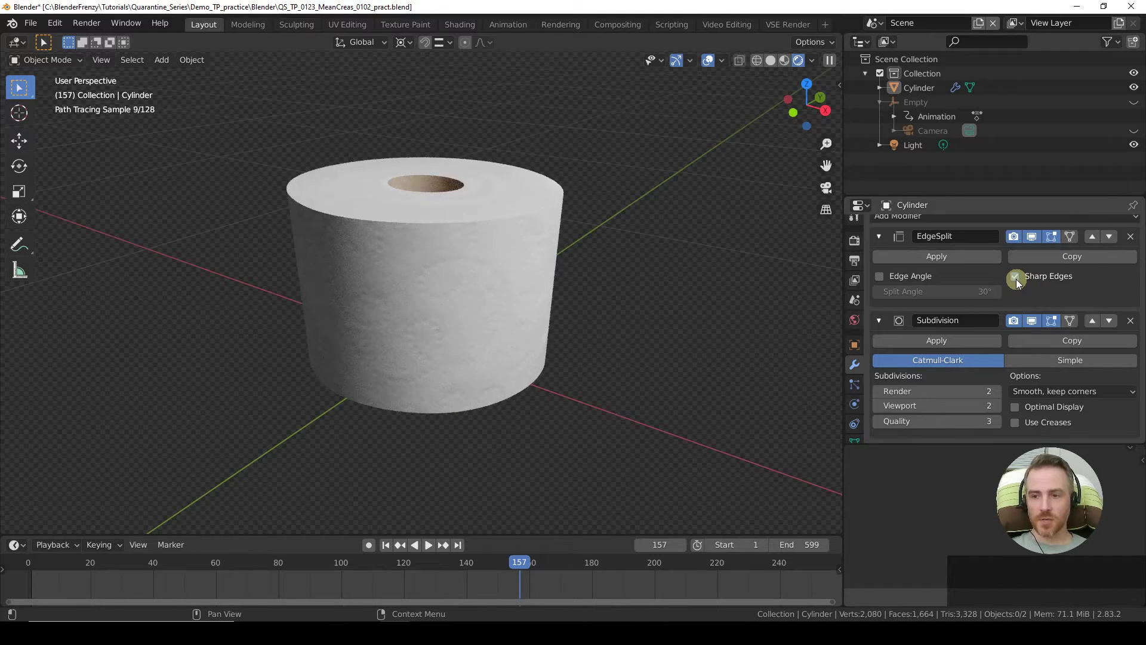
pyautogui.click(1016, 278)
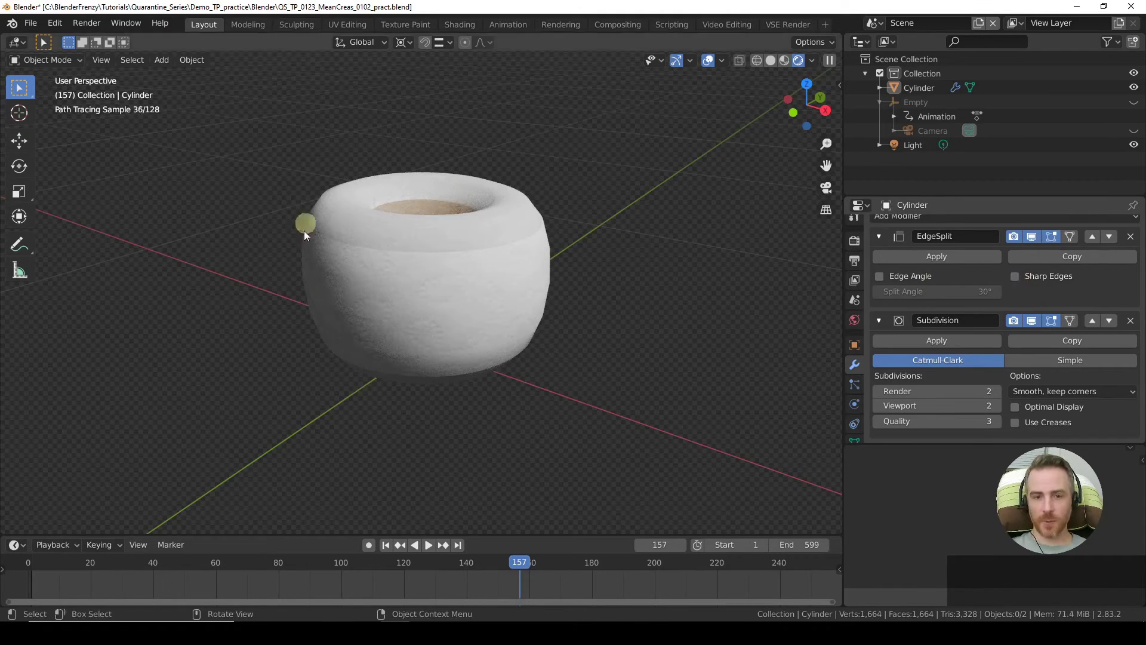
pyautogui.click(1016, 275)
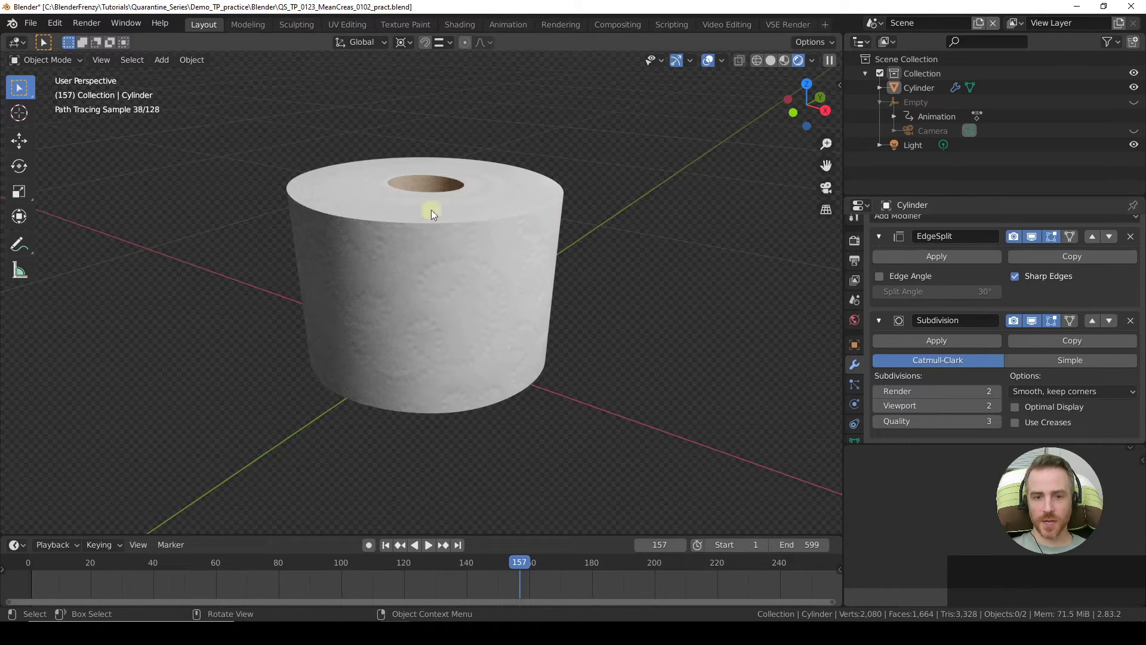
# - Enter Edit Mode on the cylinder
pyautogui.click(720, 62)
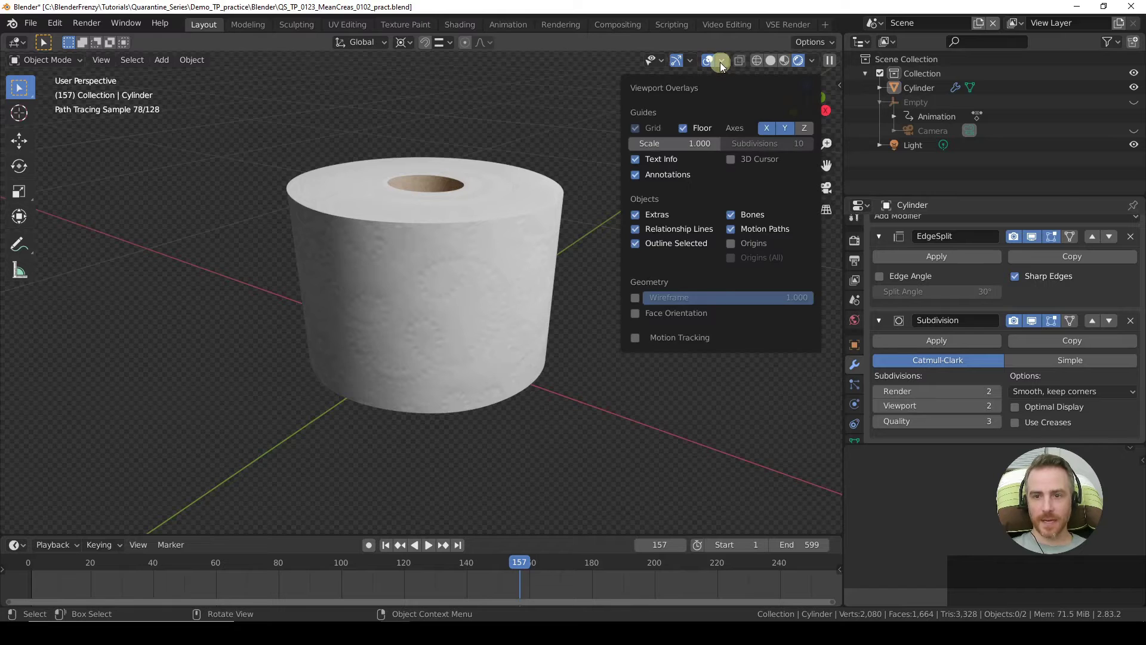
pyautogui.click(720, 62)
pyautogui.click(720, 62)
pyautogui.click(720, 62)
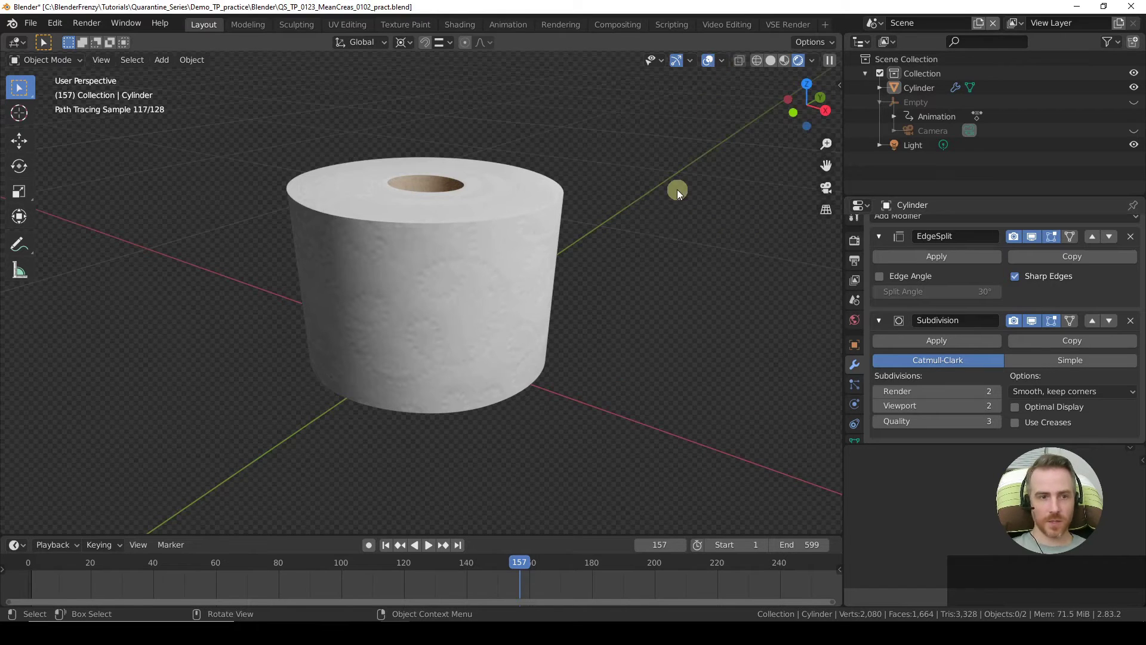
pyautogui.press('Tab')
# - Enable the Sharp edges overlay, view the roll's top, and return to Object Mode
pyautogui.click(722, 62)
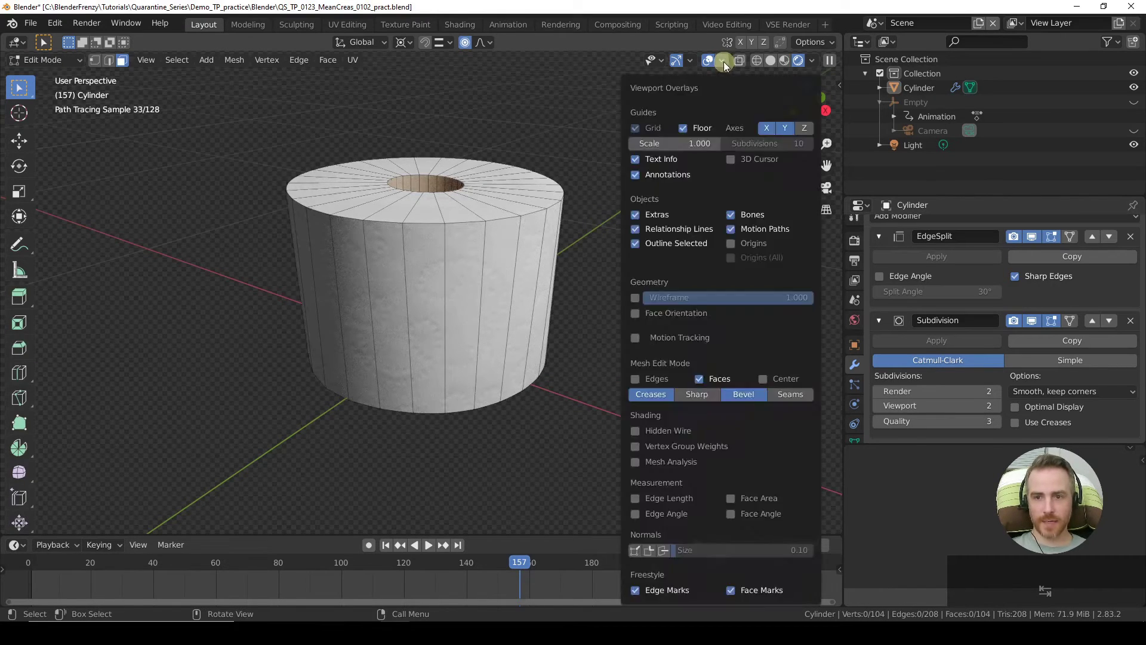
pyautogui.click(696, 396)
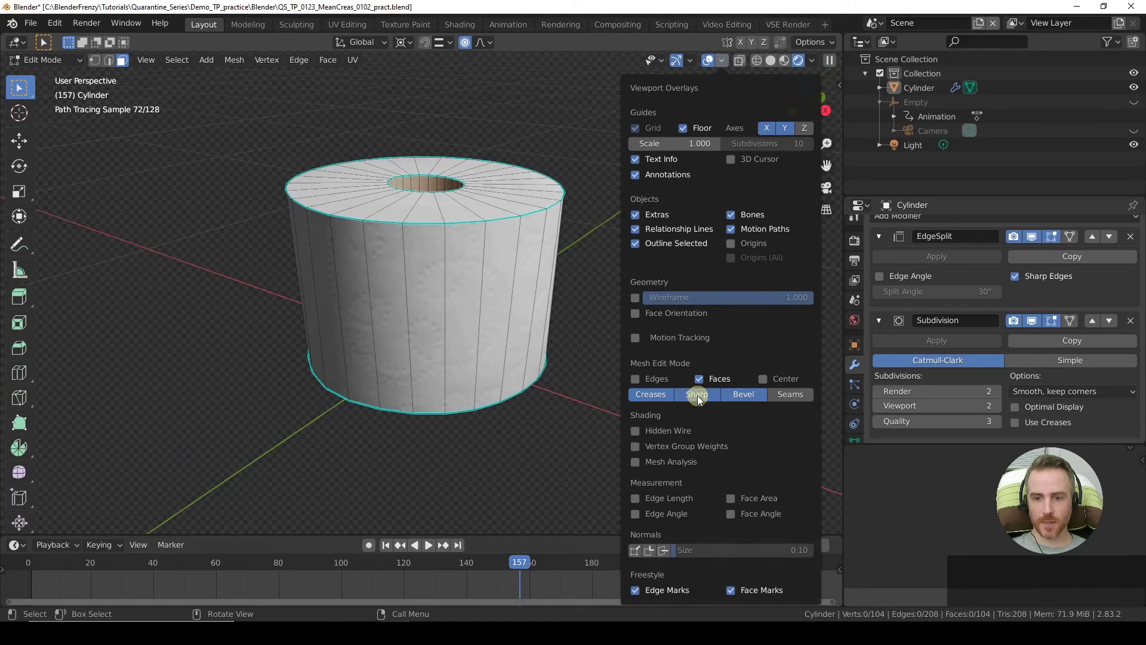
pyautogui.moveTo(544, 217); pyautogui.dragTo(550, 249, button='middle')
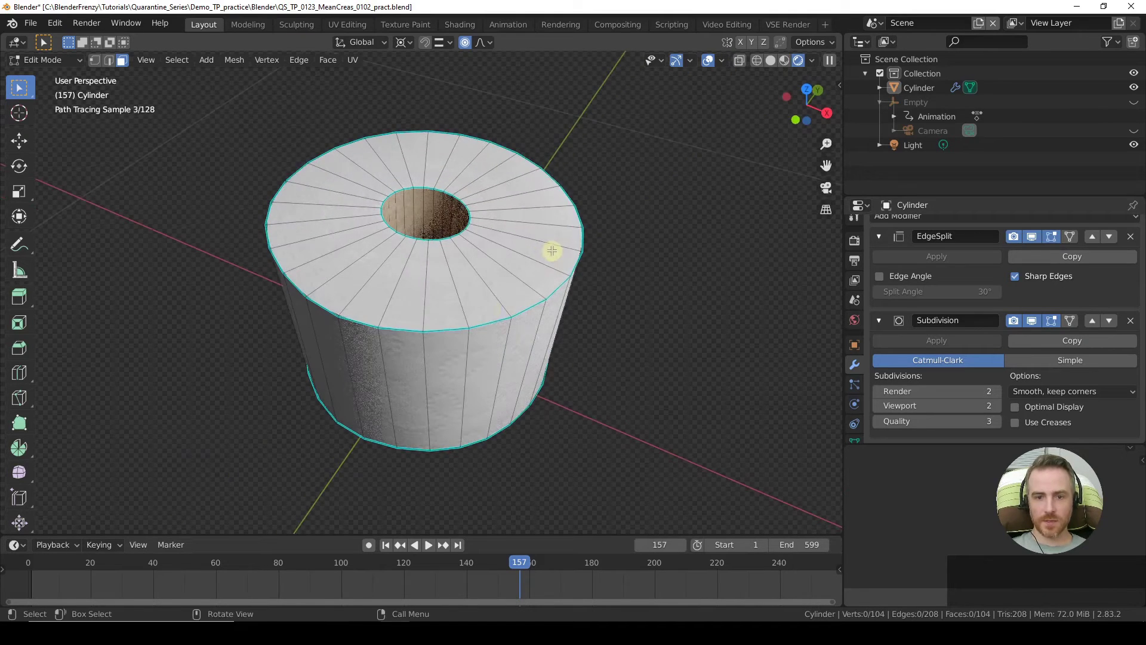
pyautogui.moveTo(418, 222); pyautogui.dragTo(490, 227, button='middle')
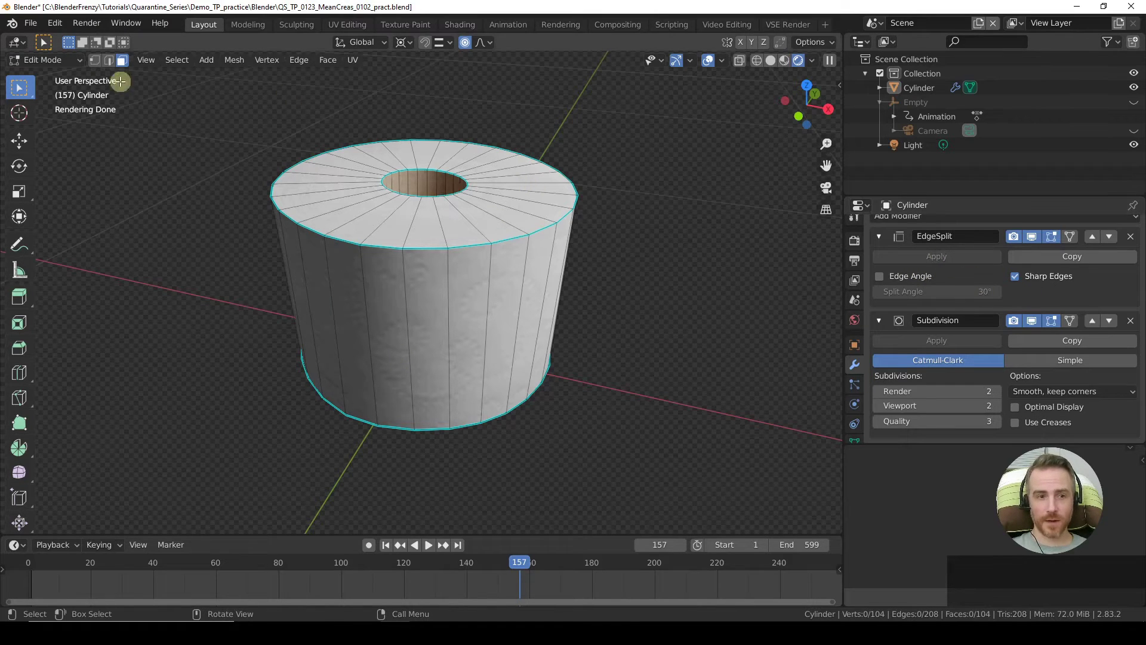
pyautogui.press('Tab')
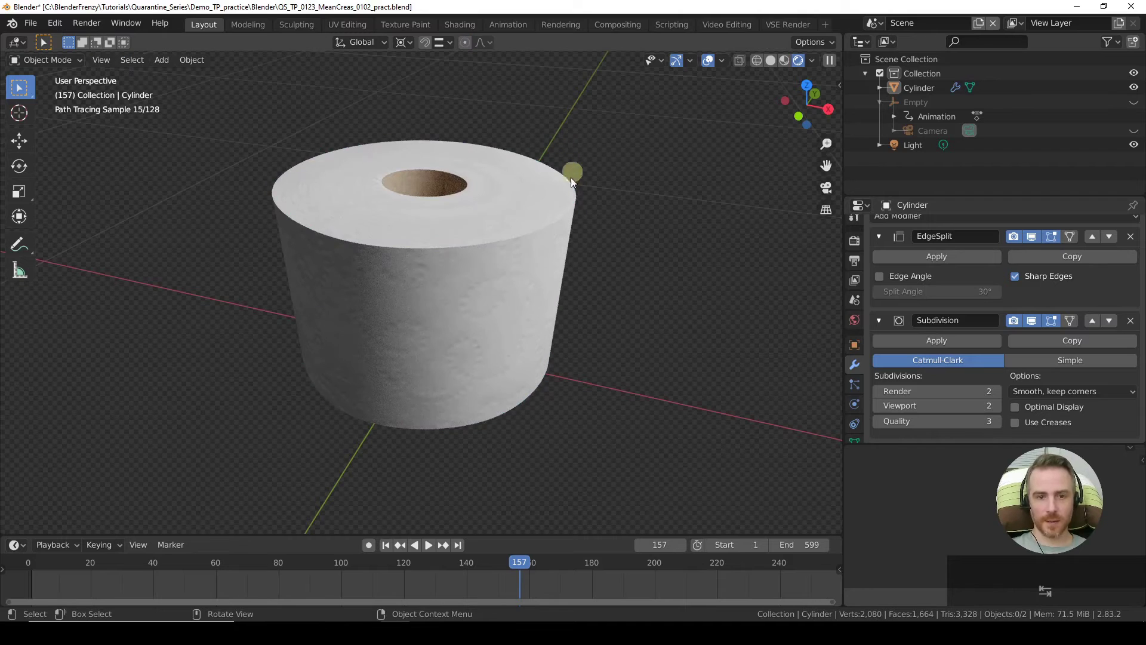
# - Apply EdgeSplit and, in Edit Mode without proportional editing, lift the top disc off the cylinder
pyautogui.click(953, 259)
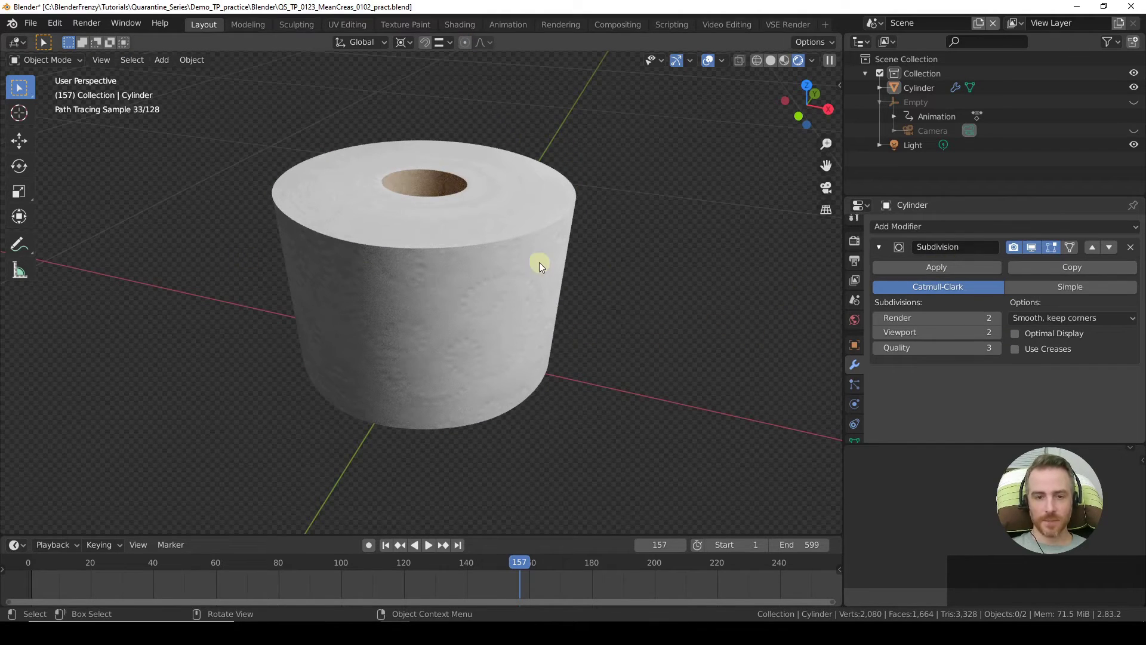
pyautogui.press('Tab')
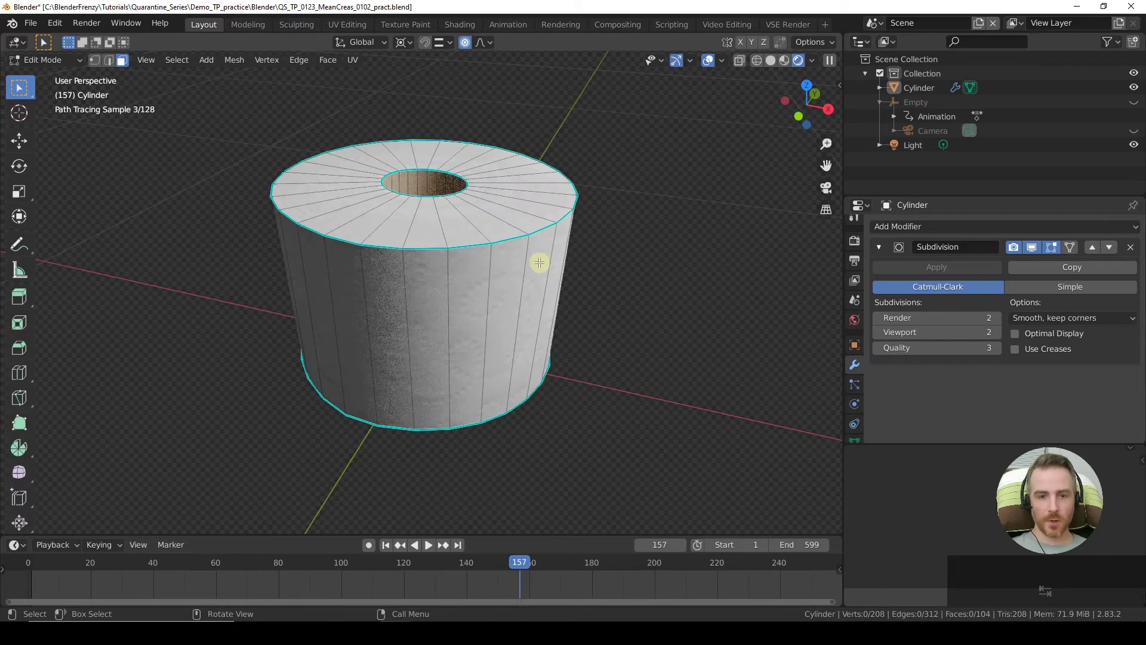
pyautogui.keyDown('alt'); pyautogui.click(426, 226); pyautogui.keyUp('alt')
pyautogui.press('g')
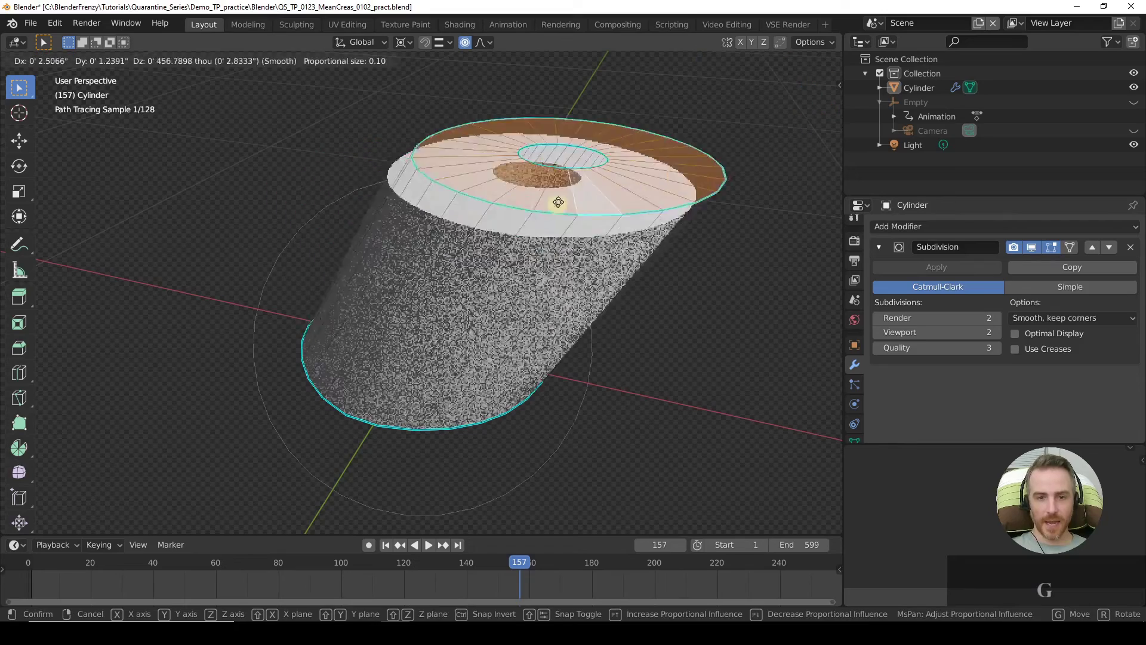
pyautogui.rightClick(530, 198)
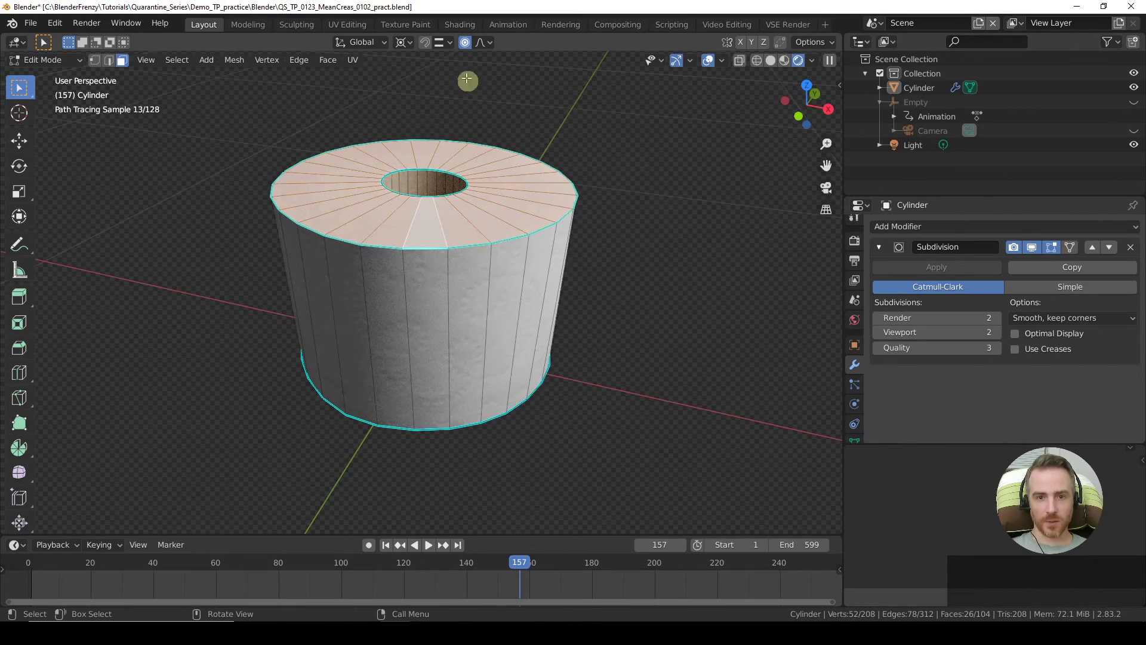
pyautogui.click(466, 43)
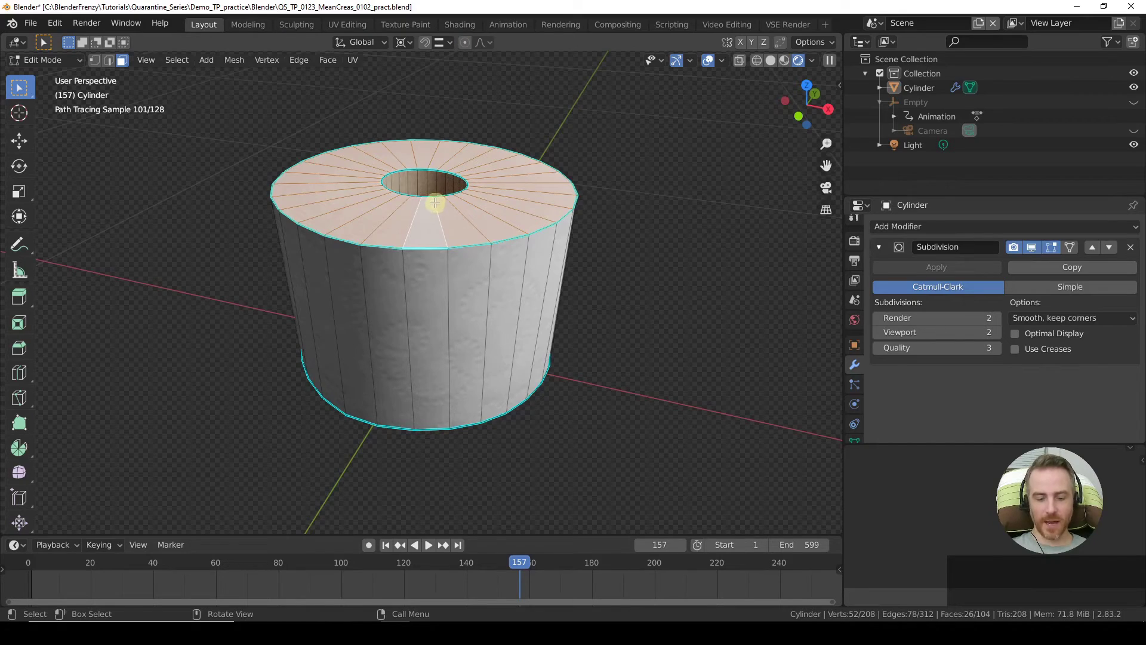
pyautogui.press('g')
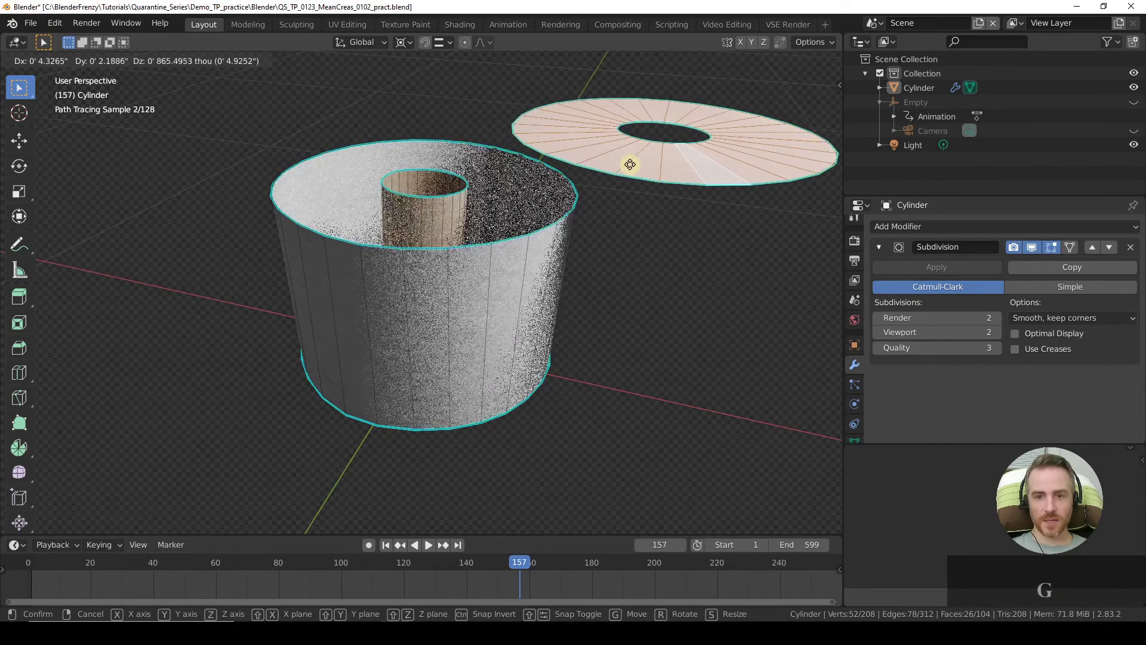
pyautogui.click(630, 161)
# - In Material Preview shading, pull the outer wall left and the inner tube out from the centre
pyautogui.click(783, 60)
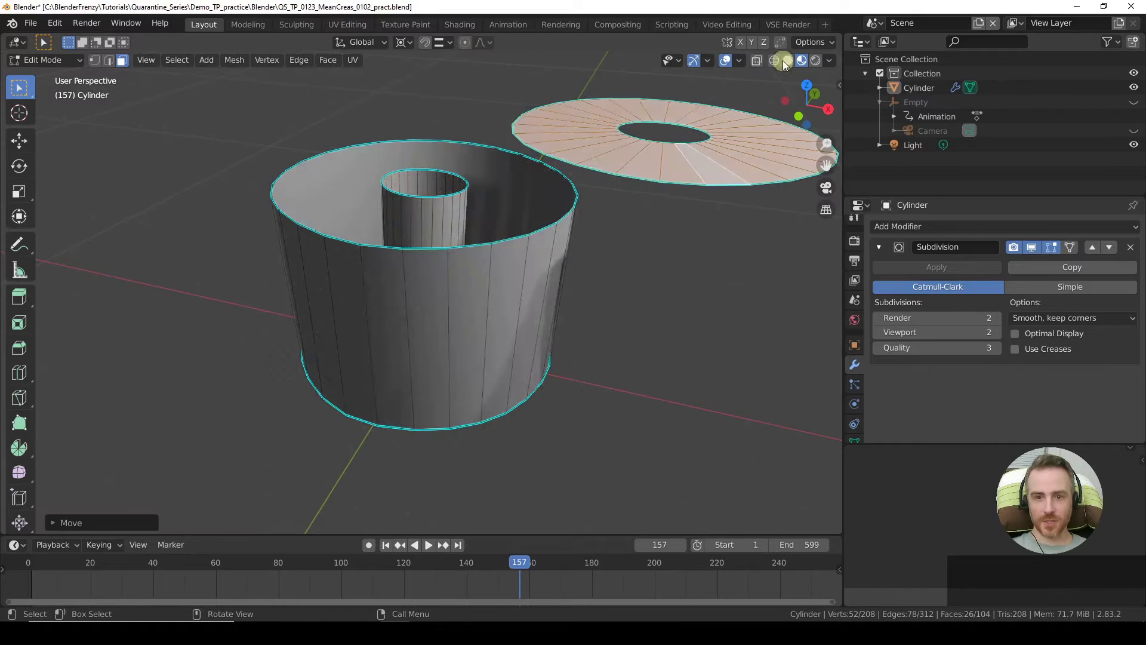
pyautogui.moveTo(621, 239)
pyautogui.mouseDown(button='middle')
pyautogui.moveTo(613, 263)
pyautogui.moveTo(628, 235)
pyautogui.mouseUp(button='middle')
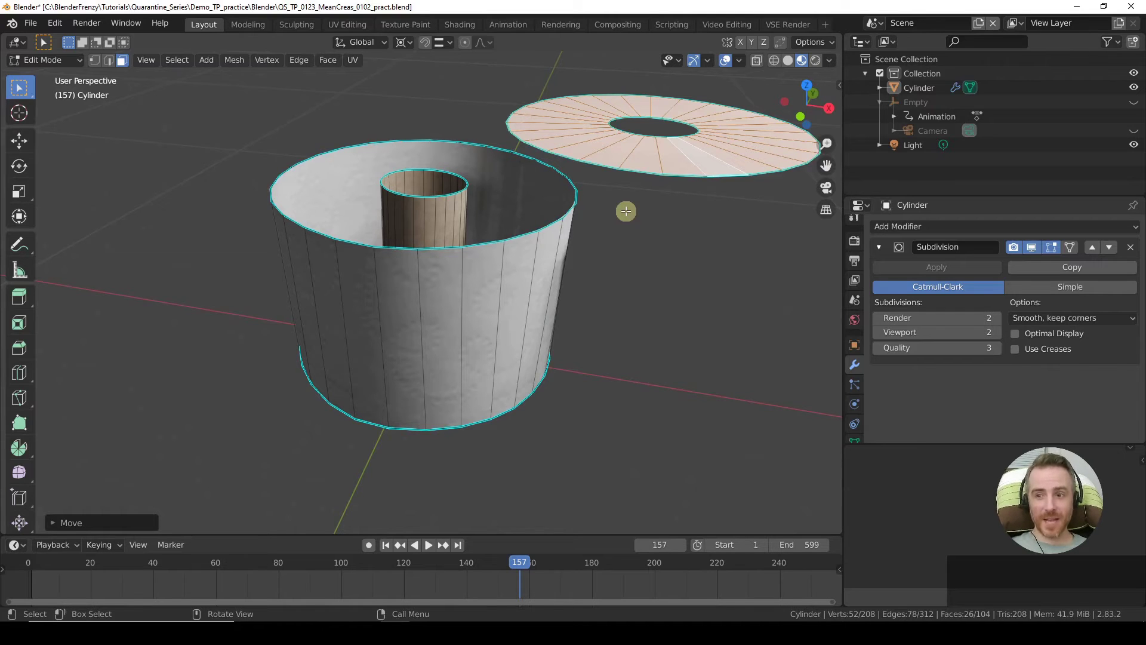
pyautogui.click(471, 291)
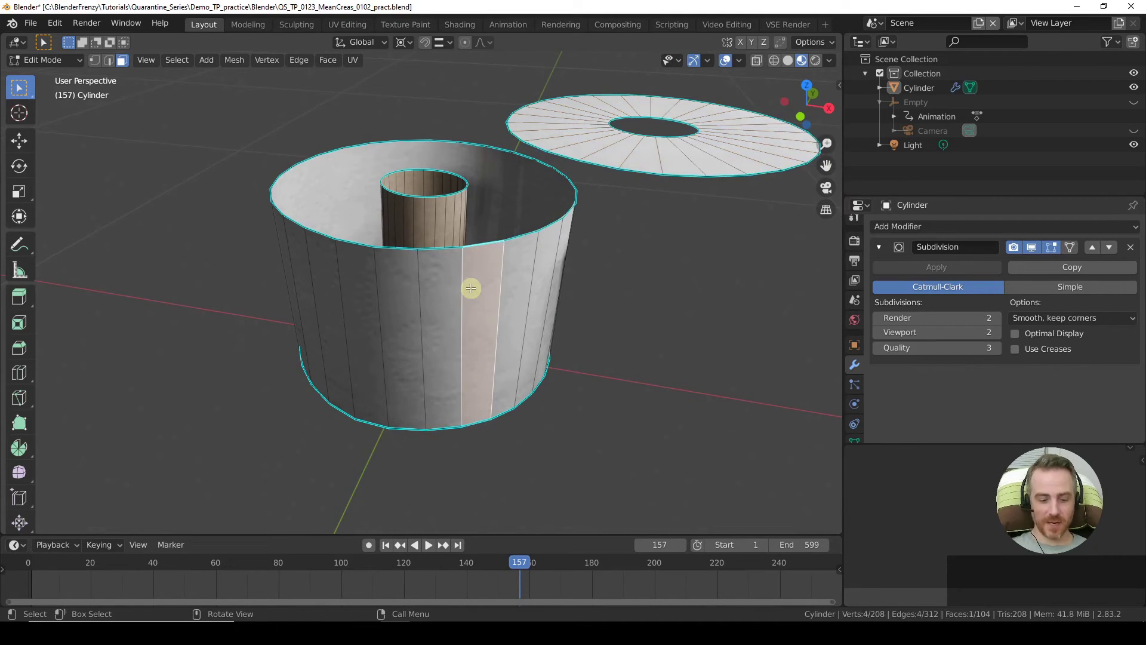
pyautogui.keyDown('alt'); pyautogui.click(473, 292); pyautogui.keyUp('alt')
pyautogui.press('g')
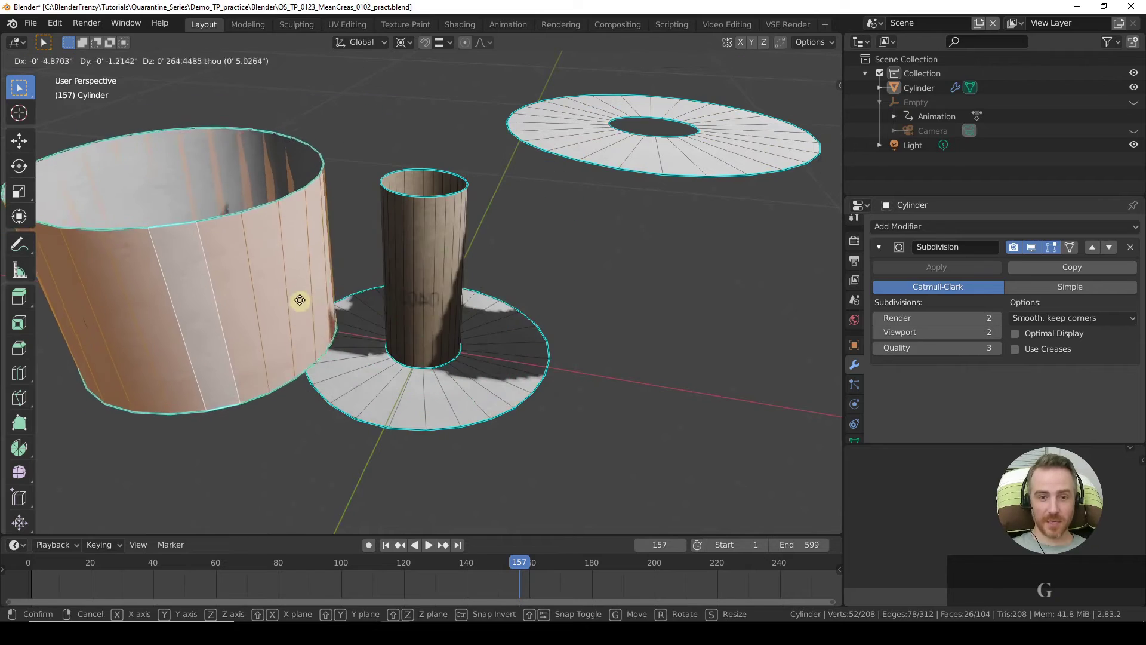
pyautogui.click(300, 299)
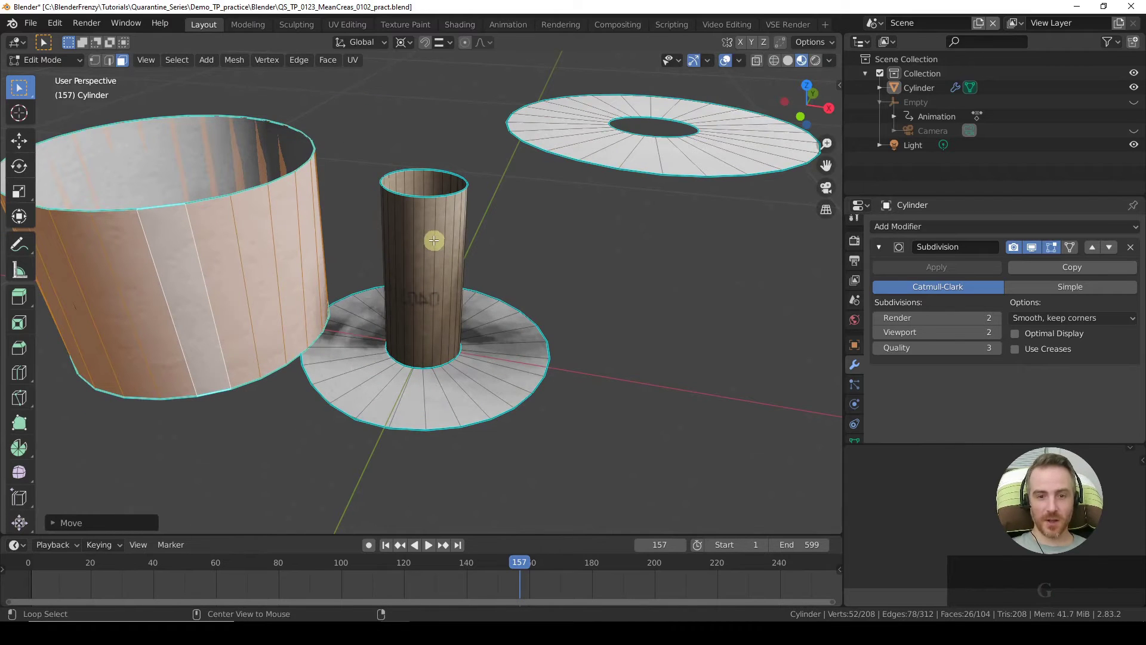
pyautogui.keyDown('alt'); pyautogui.click(434, 240); pyautogui.keyUp('alt')
pyautogui.press('g')
pyautogui.click(584, 333)
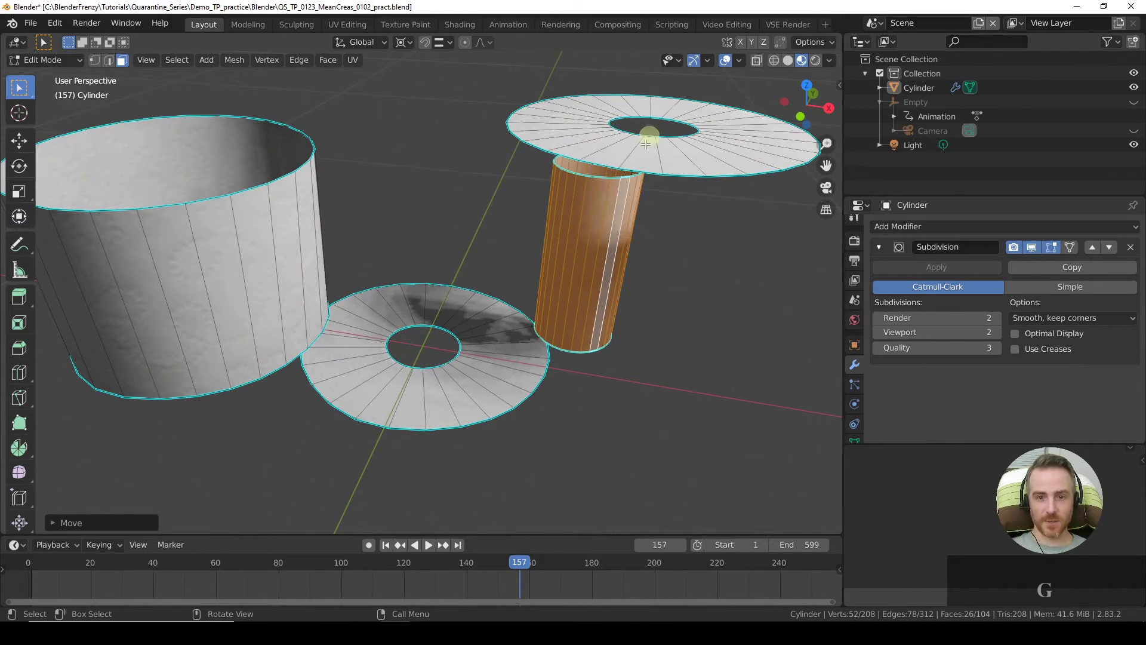
pyautogui.moveTo(648, 351); pyautogui.dragTo(649, 351, button='middle')
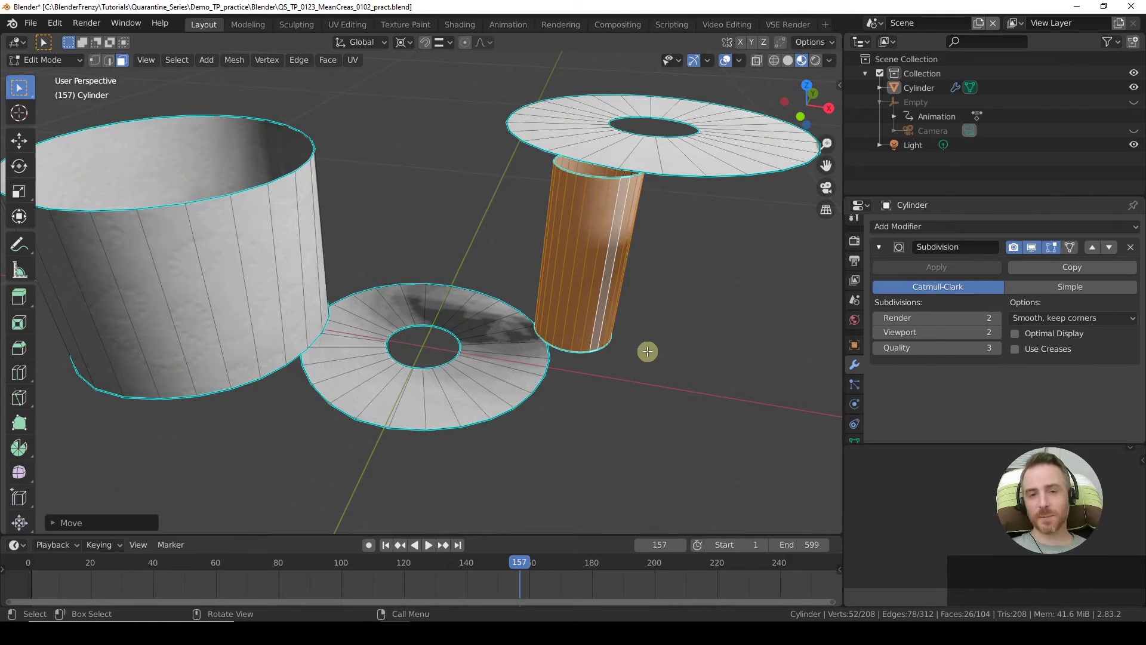
# - Undo the separating moves until the EdgeSplit modifier is back
pyautogui.hotkey('ctrl', 'z')
pyautogui.hotkey('ctrl', 'z')
pyautogui.hotkey('ctrl', 'z')
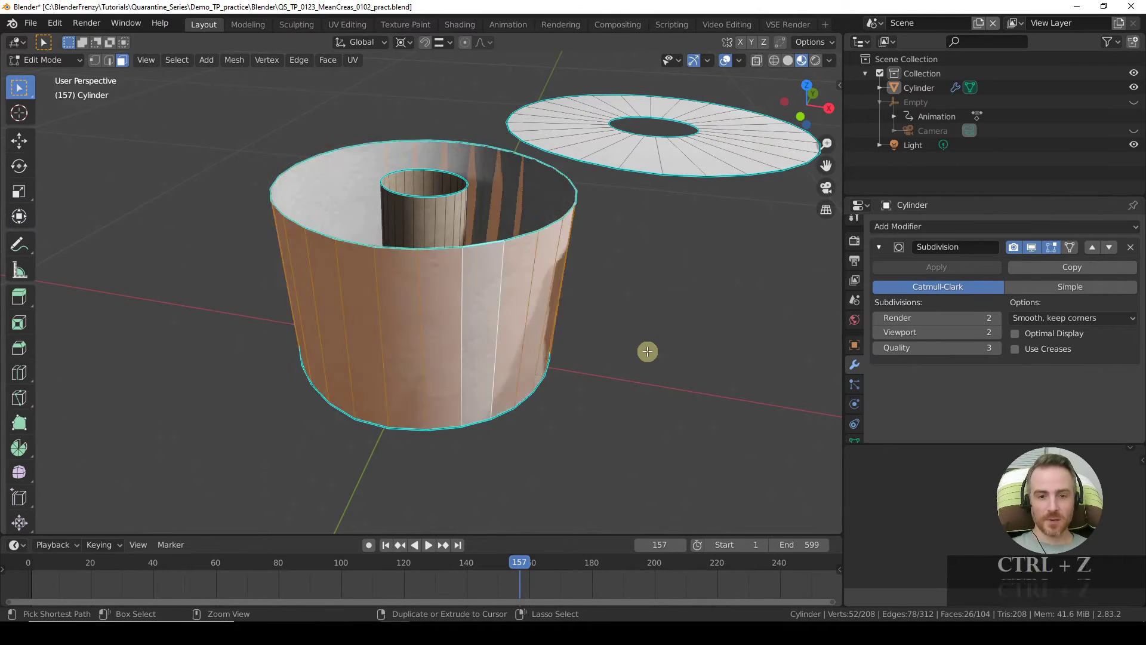
pyautogui.hotkey('ctrl', 'z')
pyautogui.hotkey('ctrl', 'z')
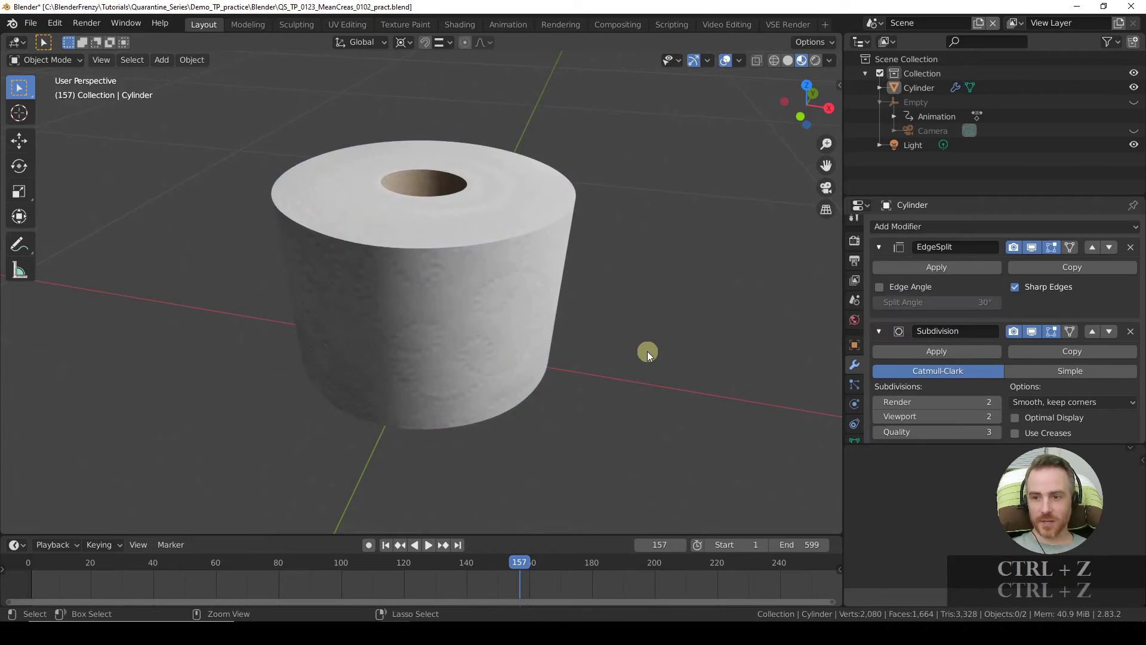
pyautogui.click(911, 375)
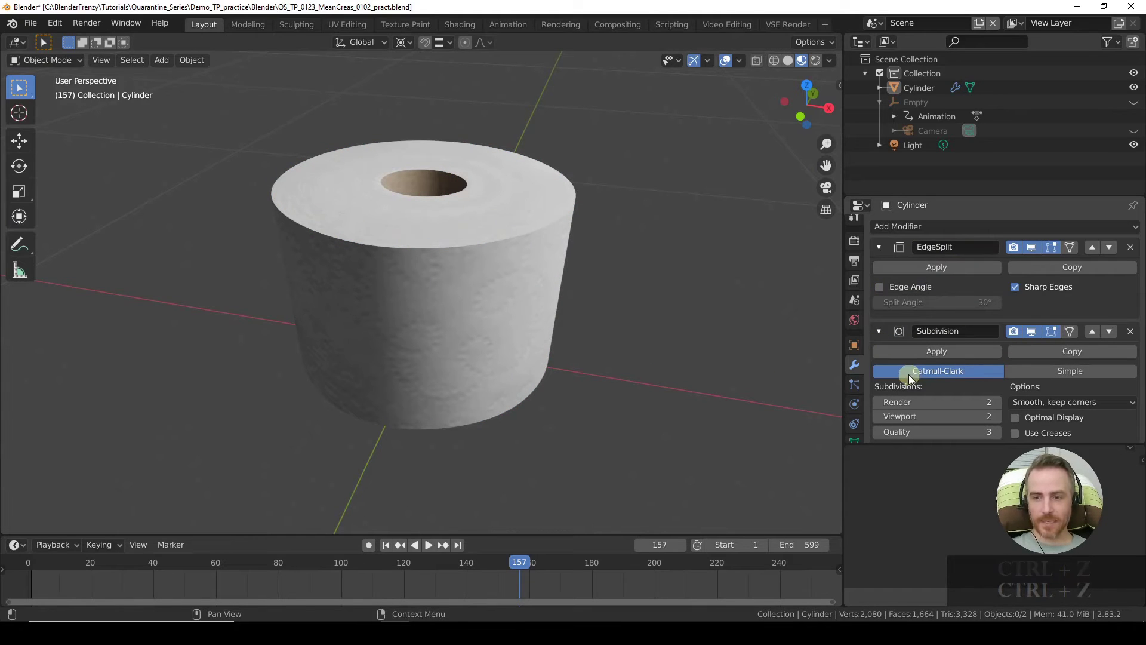
# - Delete the EdgeSplit modifier, show the N sidebar, and enter Edit Mode
pyautogui.click(1132, 248)
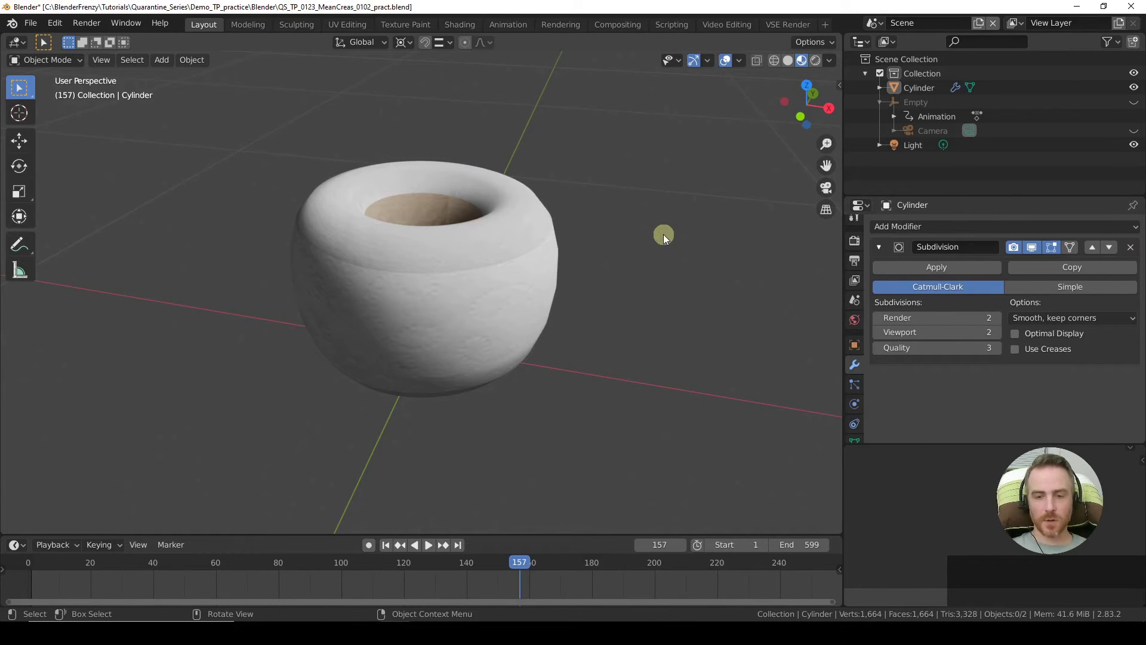
pyautogui.press('n')
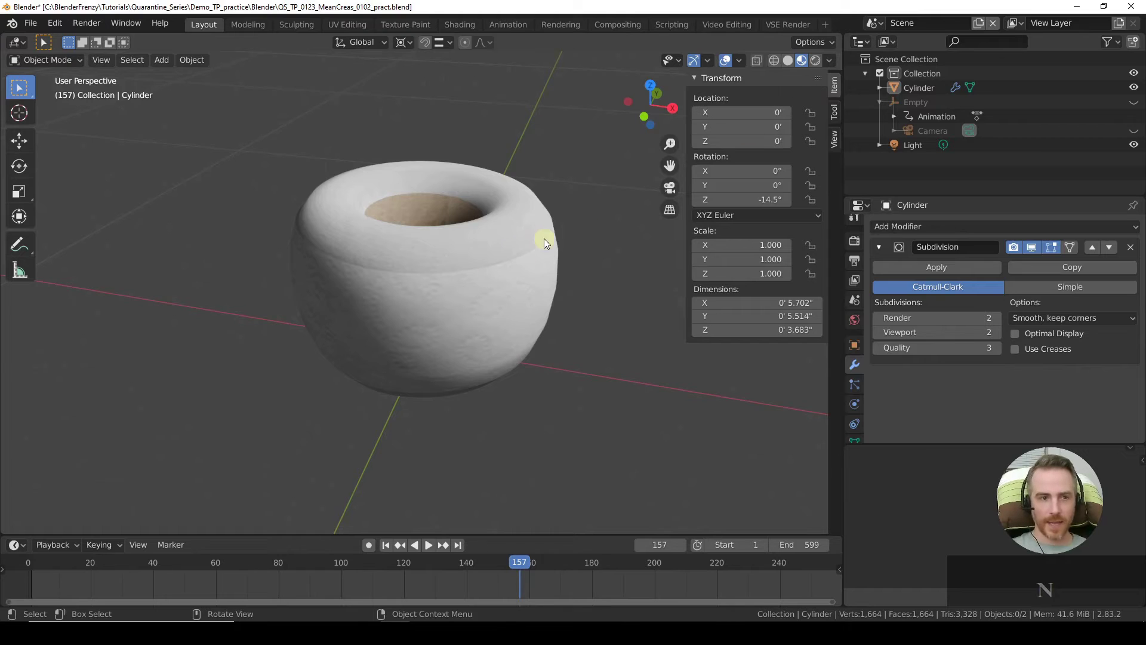
pyautogui.press('Tab')
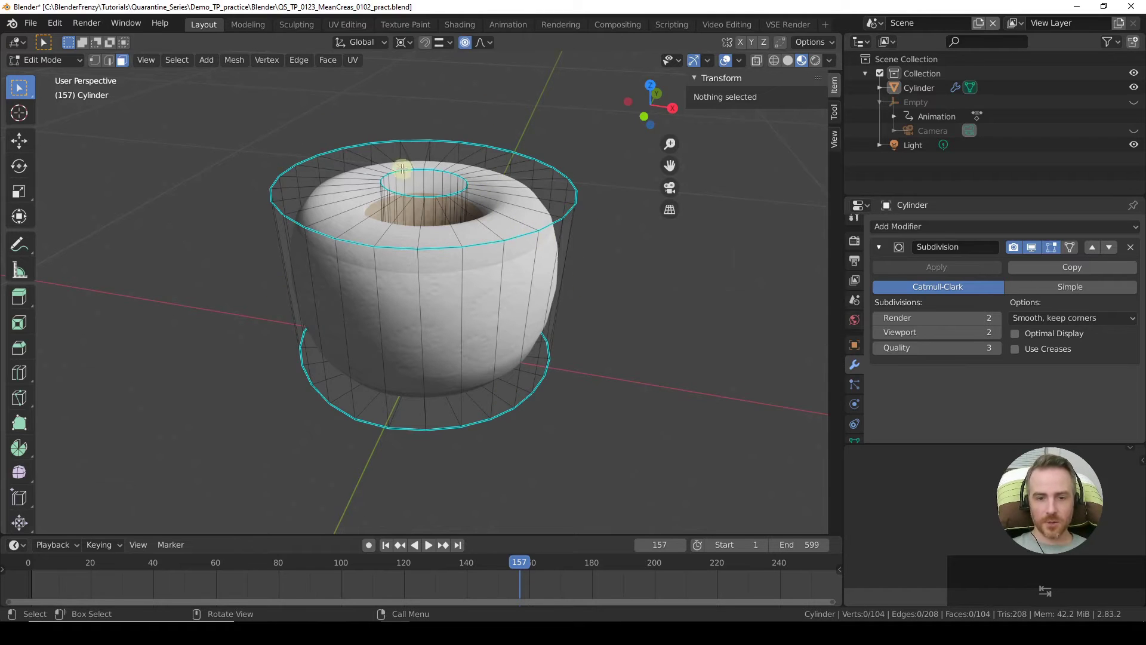
pyautogui.moveTo(515, 248); pyautogui.dragTo(446, 258, button='middle')
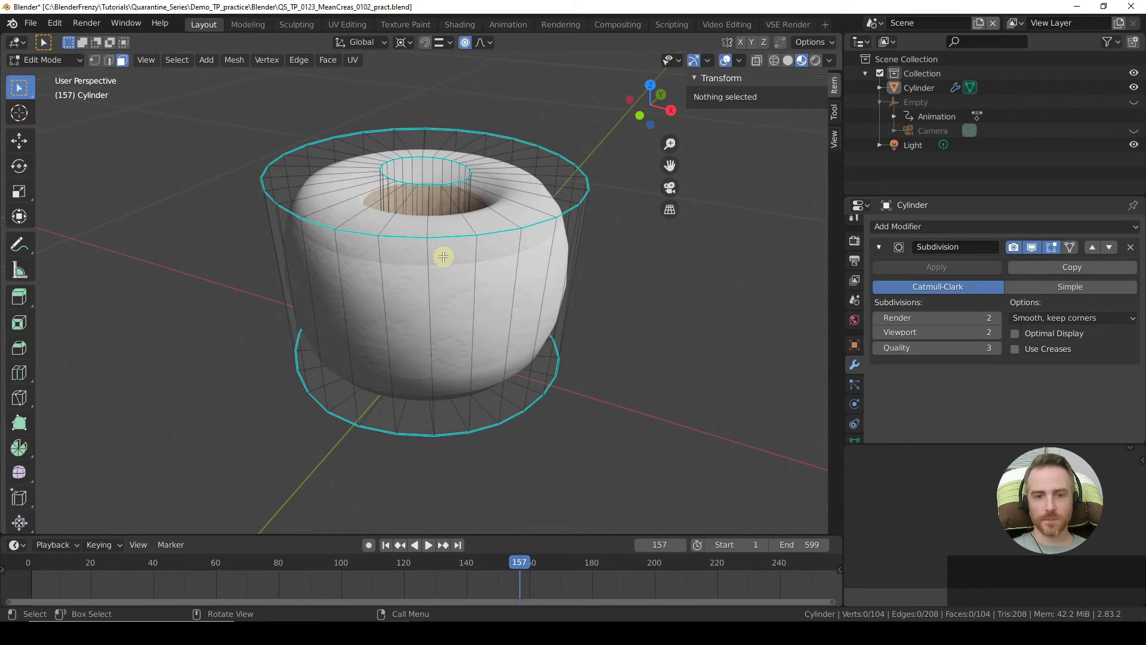
# - Toggle Subdivision's On Cage display on and off, leaving it off
pyautogui.click(1072, 248)
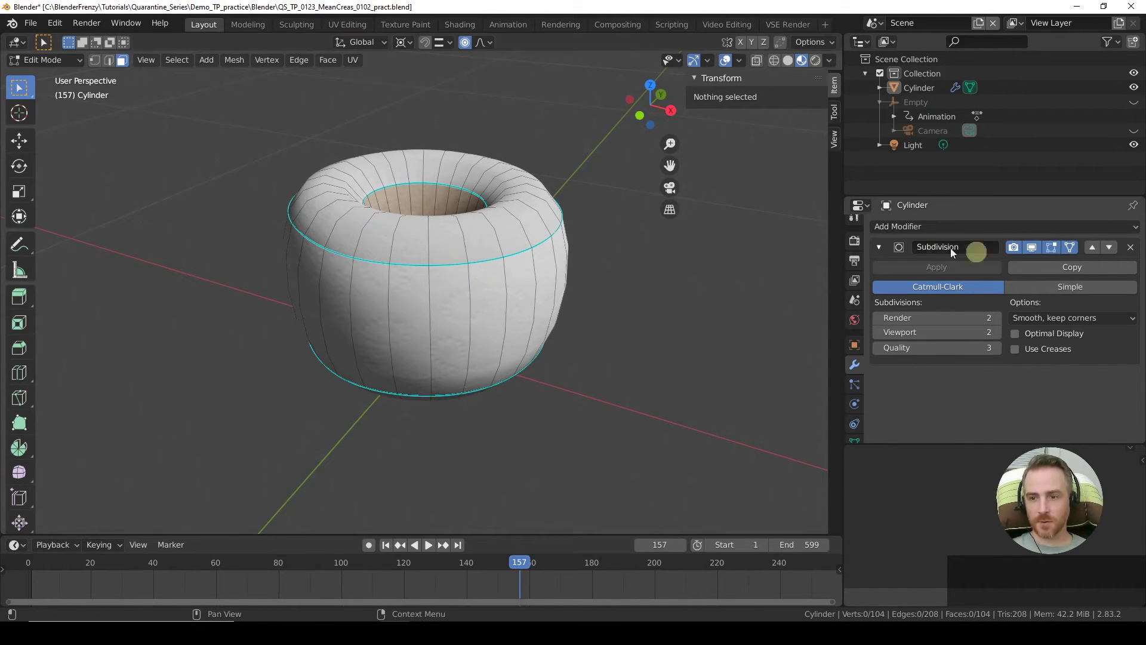
pyautogui.click(1070, 247)
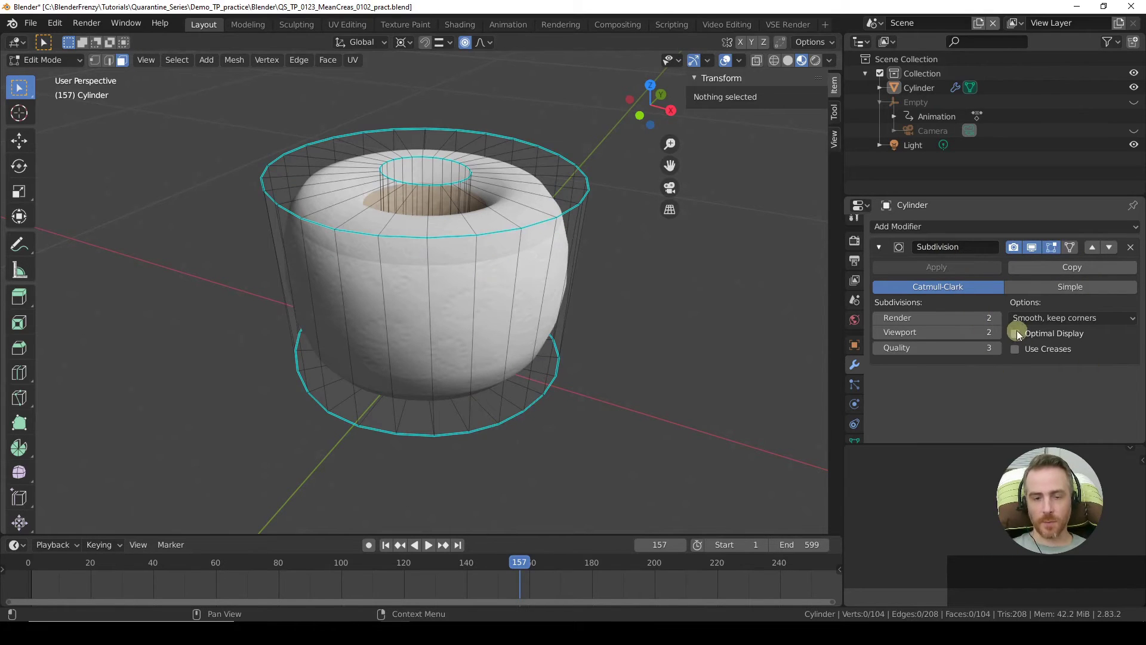
pyautogui.click(1071, 248)
pyautogui.click(1071, 248)
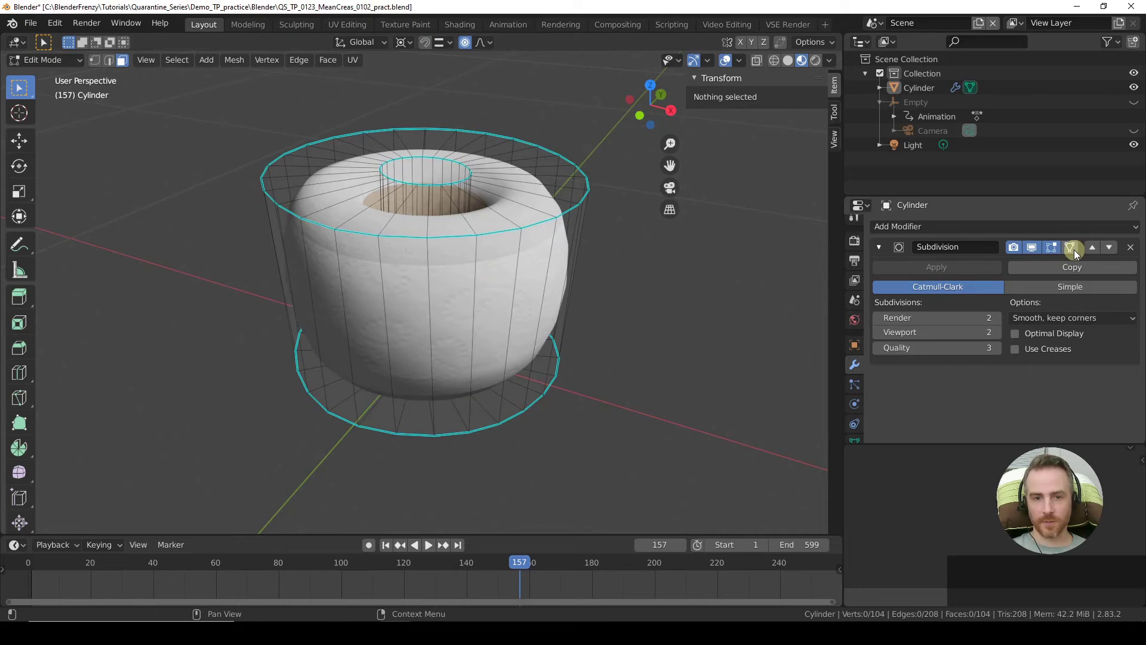
pyautogui.moveTo(550, 302); pyautogui.dragTo(514, 286, button='middle')
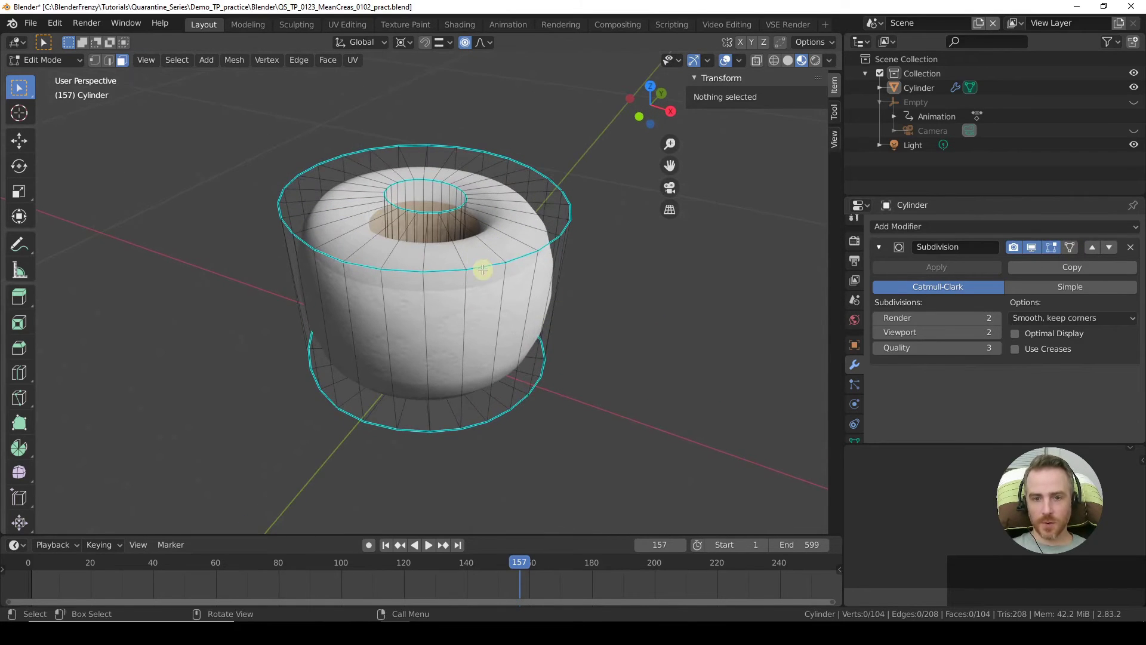
# - Select the inner and outer top and bottom rim edge loops and set their Mean Crease to 0.54
pyautogui.keyDown('alt'); pyautogui.click(483, 263); pyautogui.keyUp('alt')
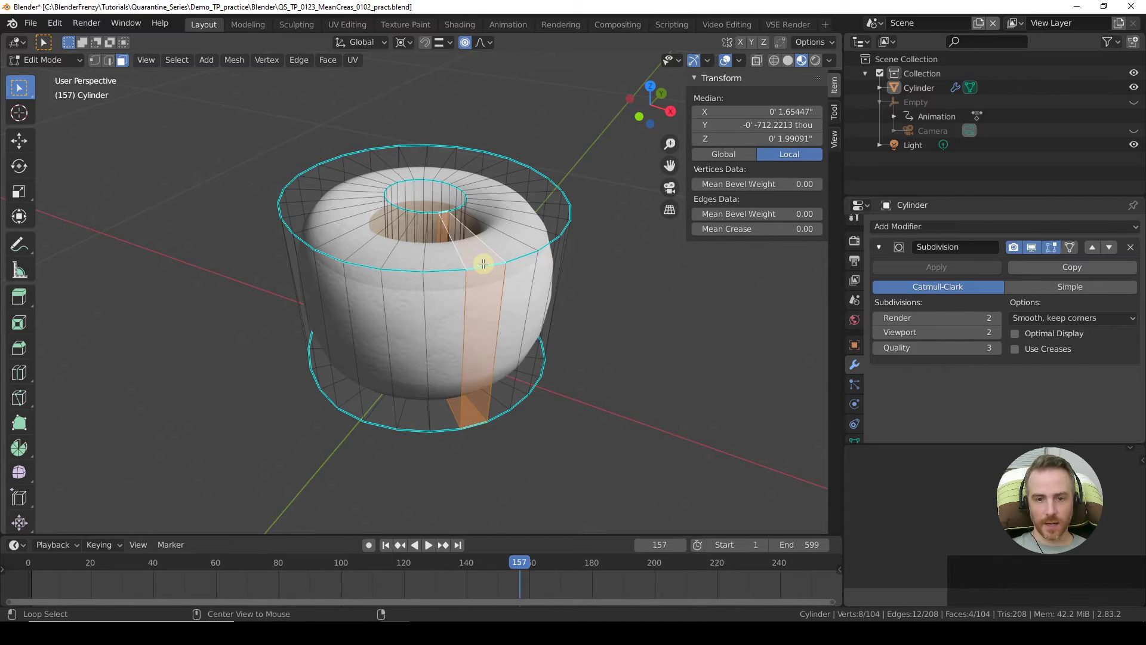
pyautogui.press('2')
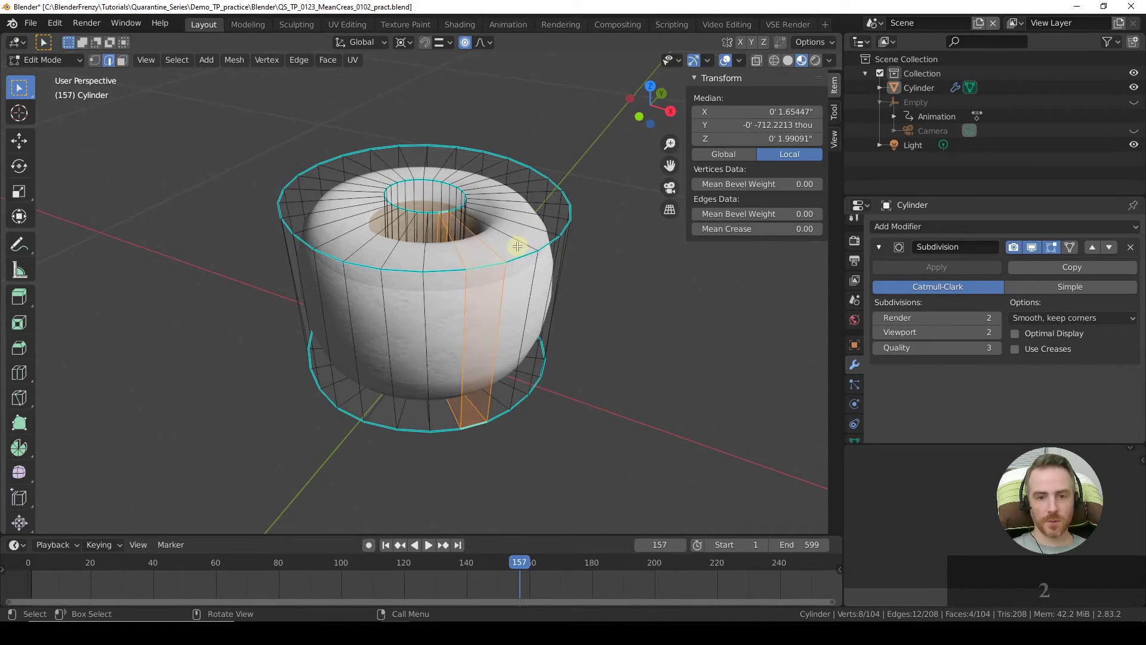
pyautogui.click(491, 266)
pyautogui.keyDown('alt'); pyautogui.click(489, 265); pyautogui.keyUp('alt')
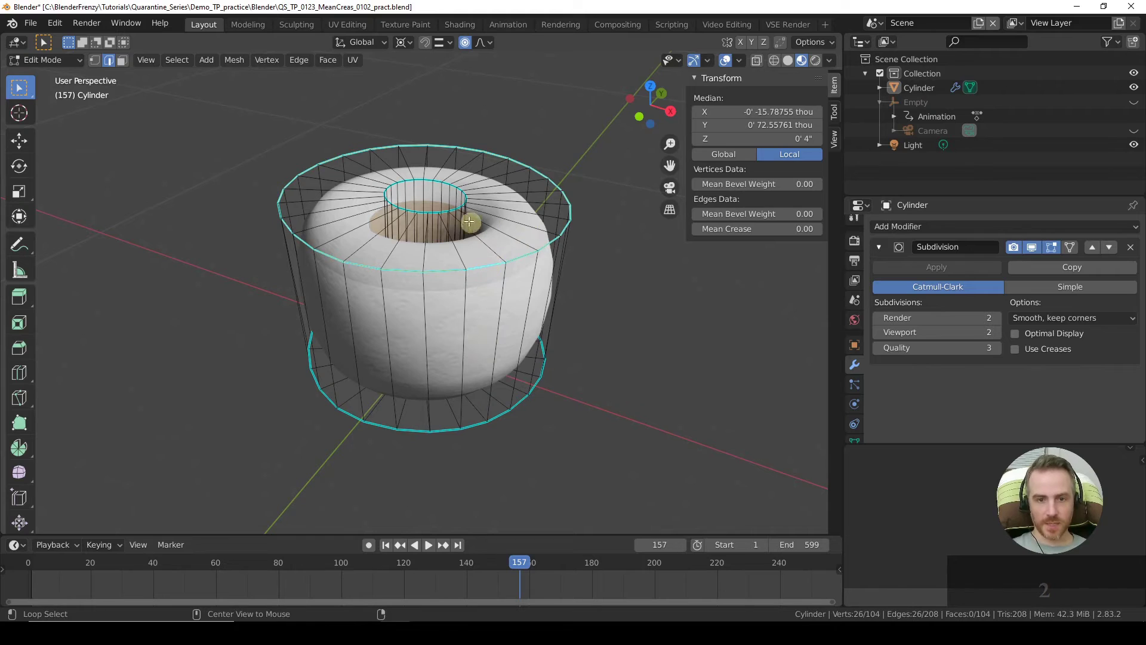
pyautogui.keyDown('alt'); pyautogui.keyDown('shift'); pyautogui.click(439, 181); pyautogui.keyUp('shift'); pyautogui.keyUp('alt')
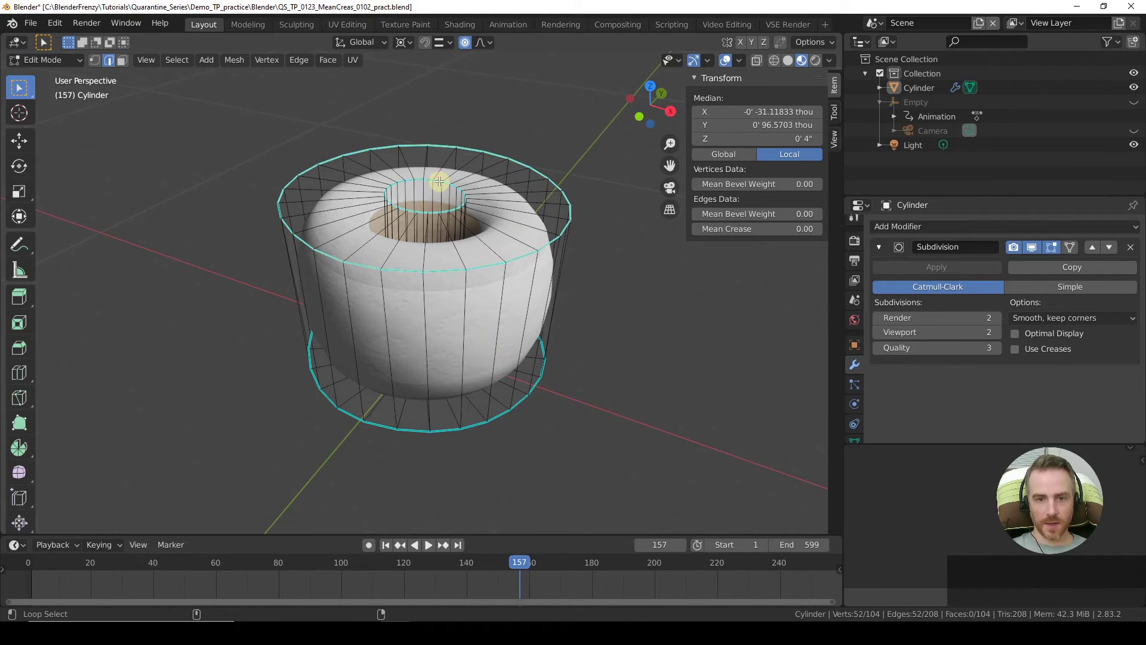
pyautogui.keyDown('alt'); pyautogui.keyDown('shift'); pyautogui.click(498, 416); pyautogui.keyUp('shift'); pyautogui.keyUp('alt')
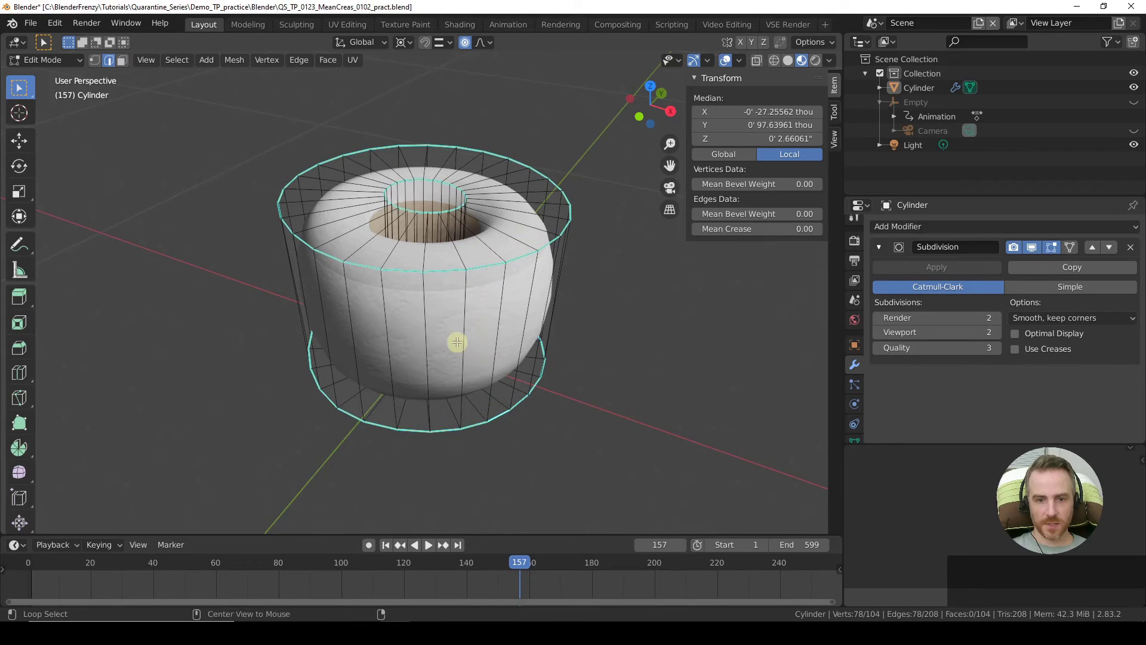
pyautogui.moveTo(455, 341); pyautogui.dragTo(474, 404, button='middle')
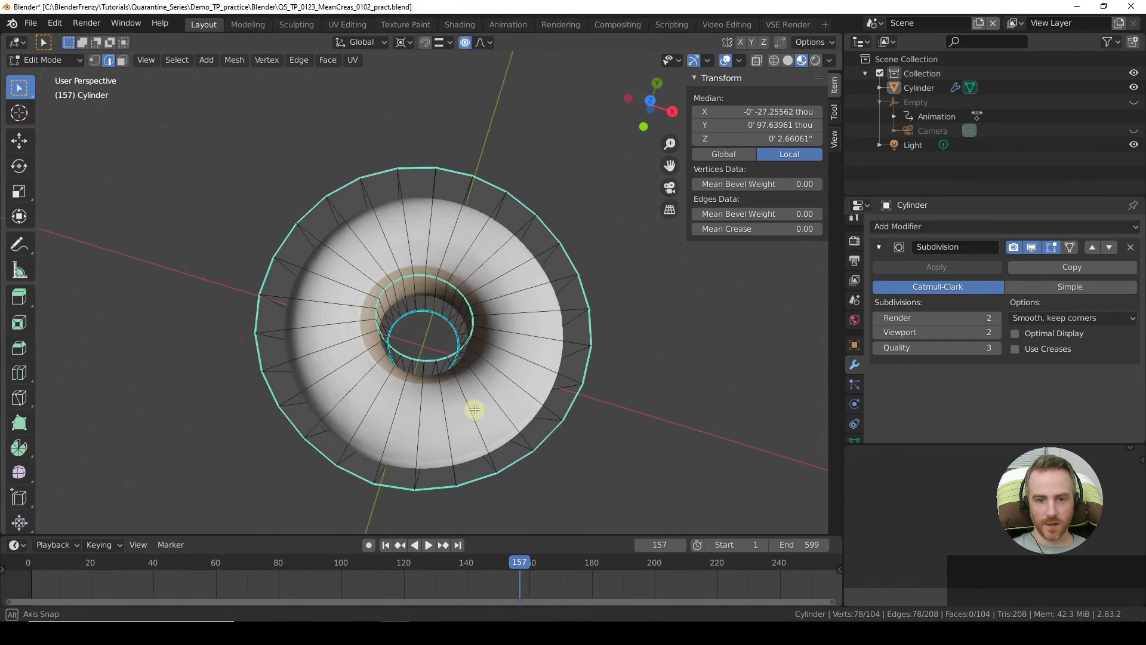
pyautogui.keyDown('alt'); pyautogui.keyDown('shift'); pyautogui.click(430, 311); pyautogui.keyUp('shift'); pyautogui.keyUp('alt')
pyautogui.moveTo(501, 334); pyautogui.dragTo(475, 271, button='middle')
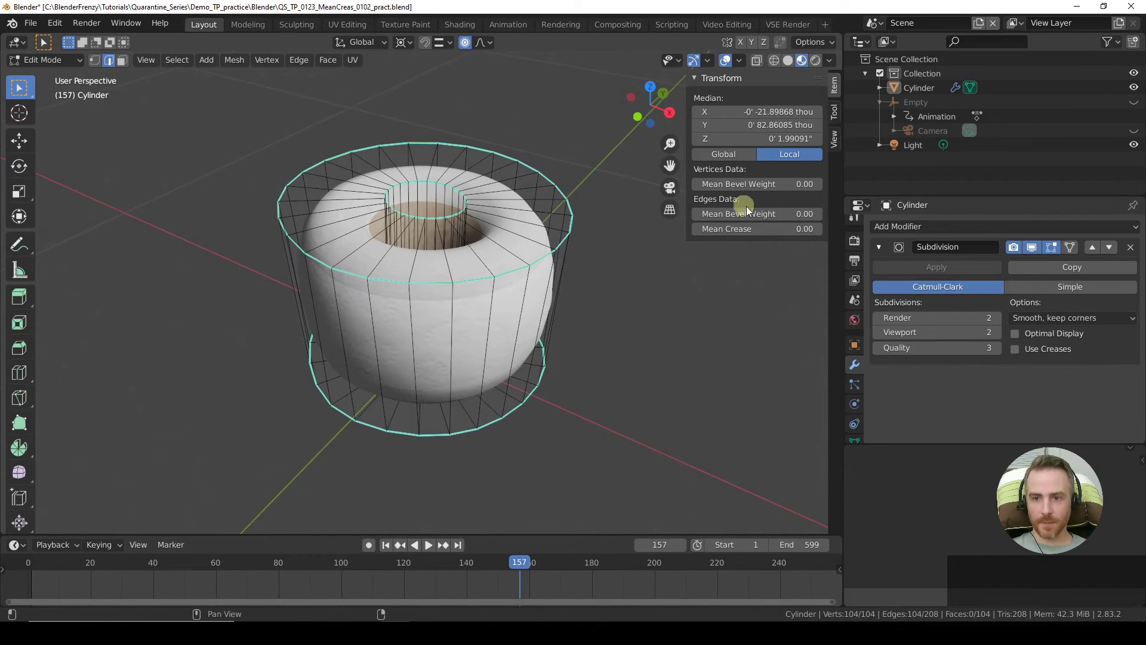
pyautogui.moveTo(726, 229); pyautogui.dragTo(799, 229)
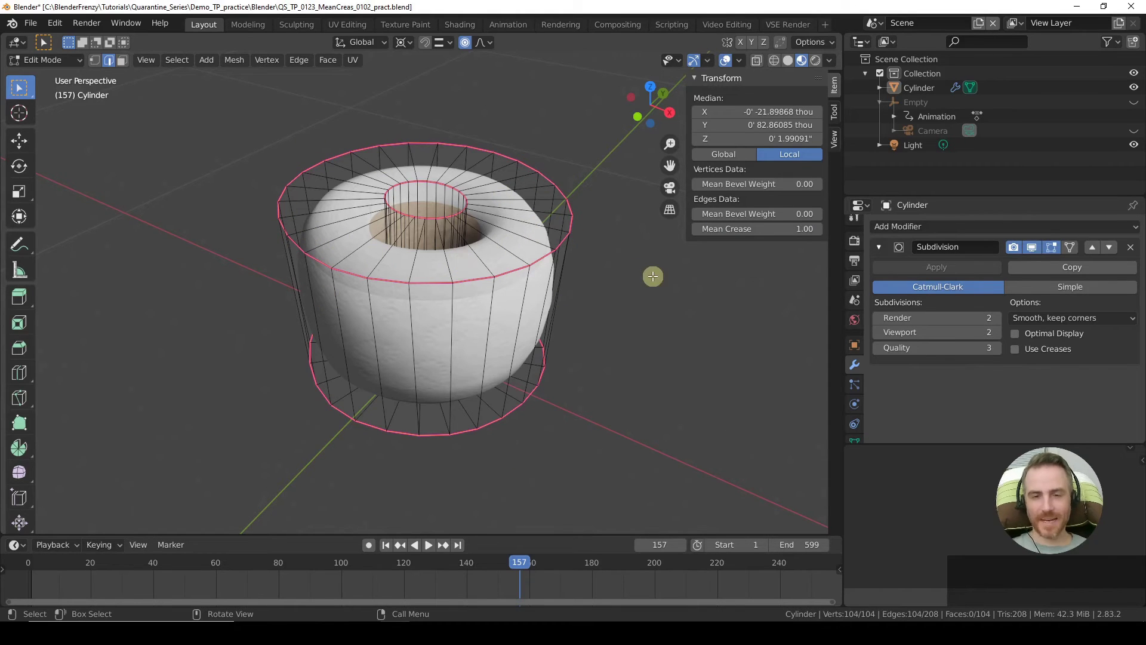
# - Enable Use Creases, test lower Mean Crease values like 0.17, and settle on 1.00
pyautogui.click(1016, 349)
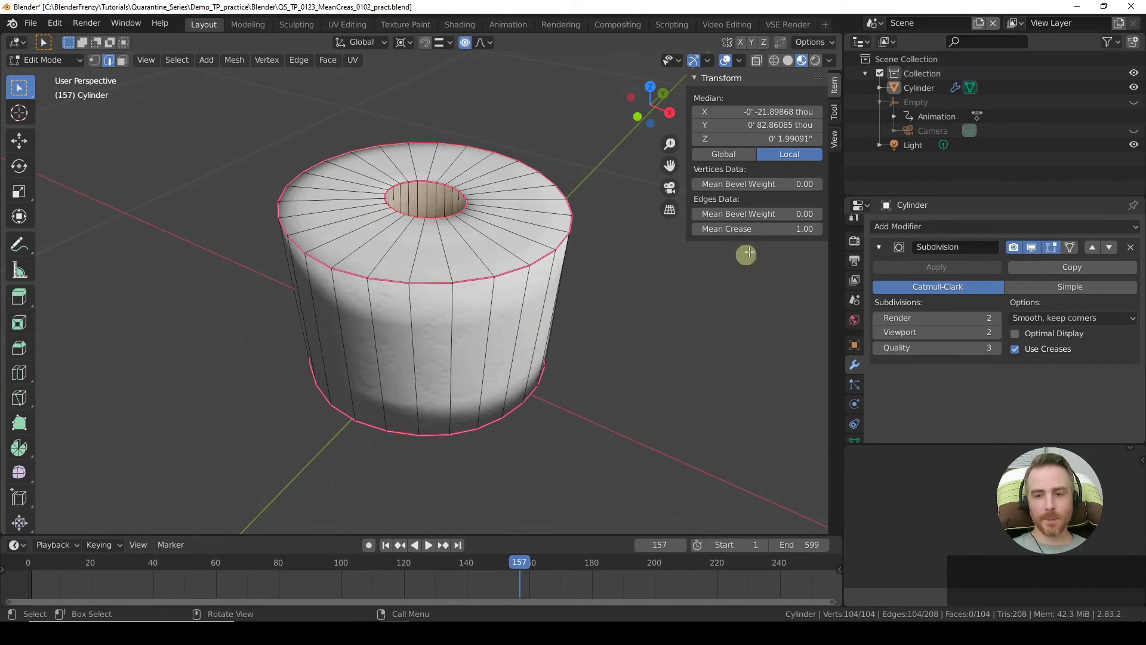
pyautogui.moveTo(788, 233); pyautogui.dragTo(749, 230)
pyautogui.moveTo(584, 278); pyautogui.dragTo(575, 285, button='middle')
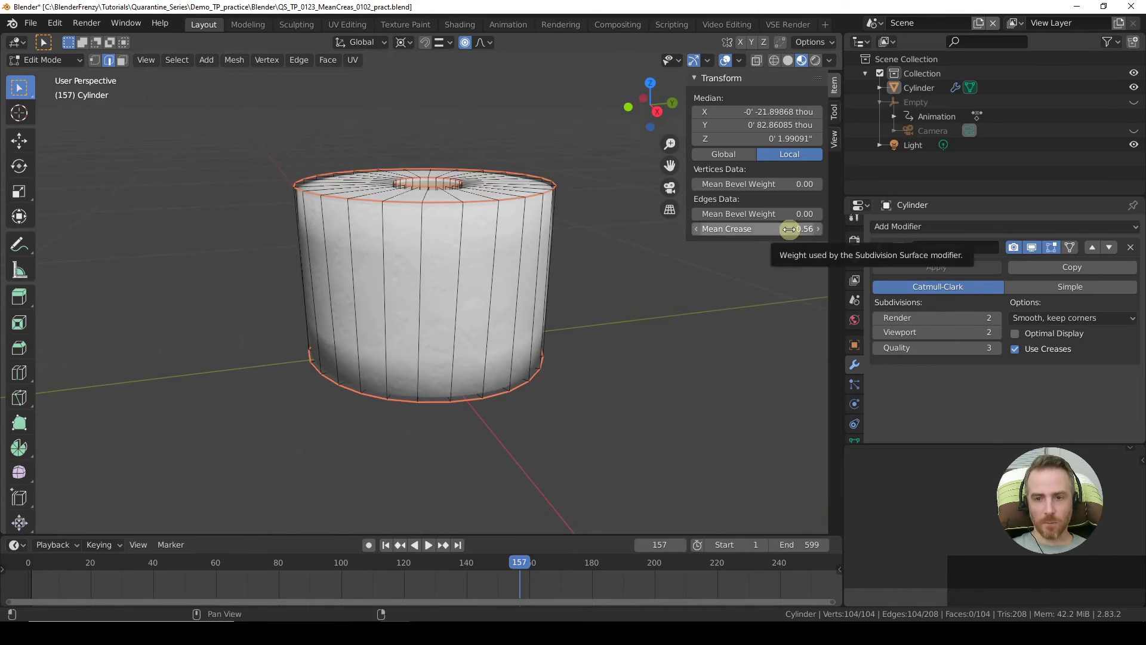
pyautogui.moveTo(788, 230)
pyautogui.mouseDown()
pyautogui.moveTo(742, 234)
pyautogui.moveTo(799, 235)
pyautogui.mouseUp()
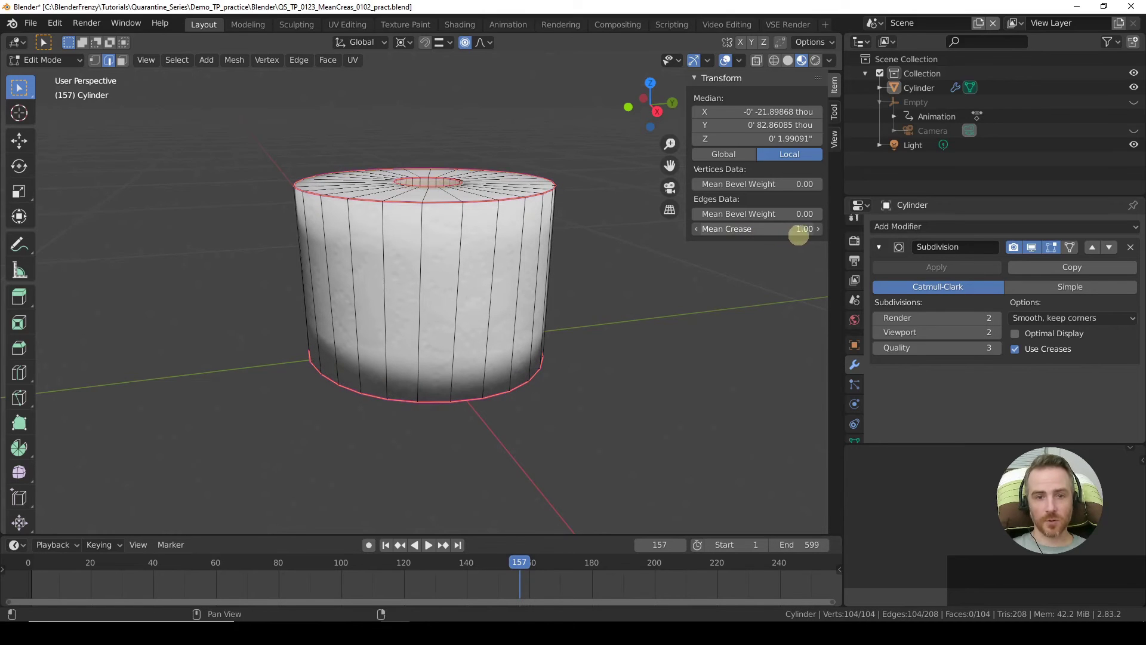
pyautogui.moveTo(729, 302); pyautogui.dragTo(729, 313, button='middle')
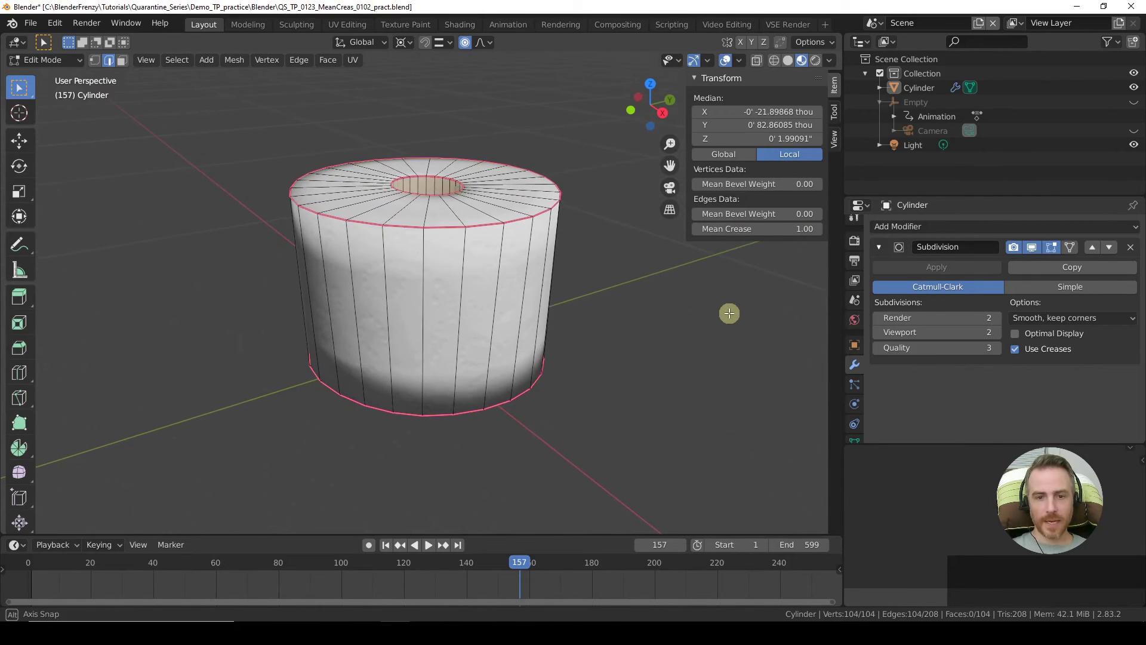
# - Hide the viewport overlays so only the shaded roll shows, orbiting around it
pyautogui.click(726, 61)
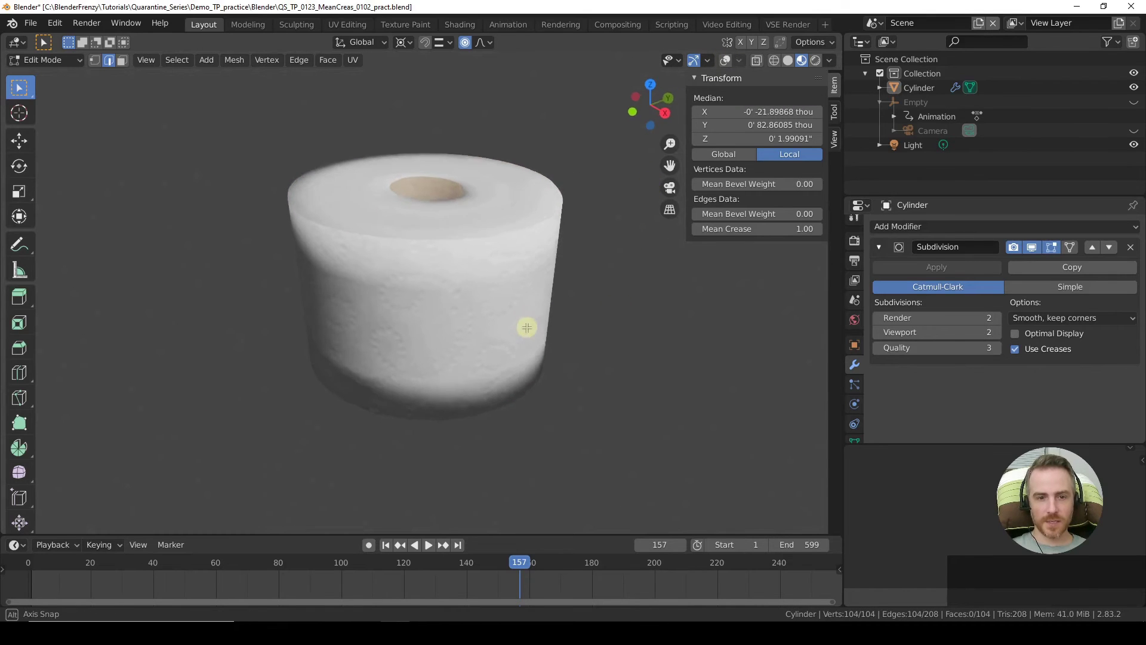
pyautogui.moveTo(527, 328)
pyautogui.mouseDown(button='middle')
pyautogui.moveTo(560, 376)
pyautogui.moveTo(567, 267)
pyautogui.moveTo(526, 290)
pyautogui.moveTo(519, 335)
pyautogui.moveTo(514, 325)
pyautogui.moveTo(522, 317)
pyautogui.moveTo(522, 360)
pyautogui.moveTo(513, 317)
pyautogui.mouseUp(button='middle')
pyautogui.scroll(-2, 855, 406)
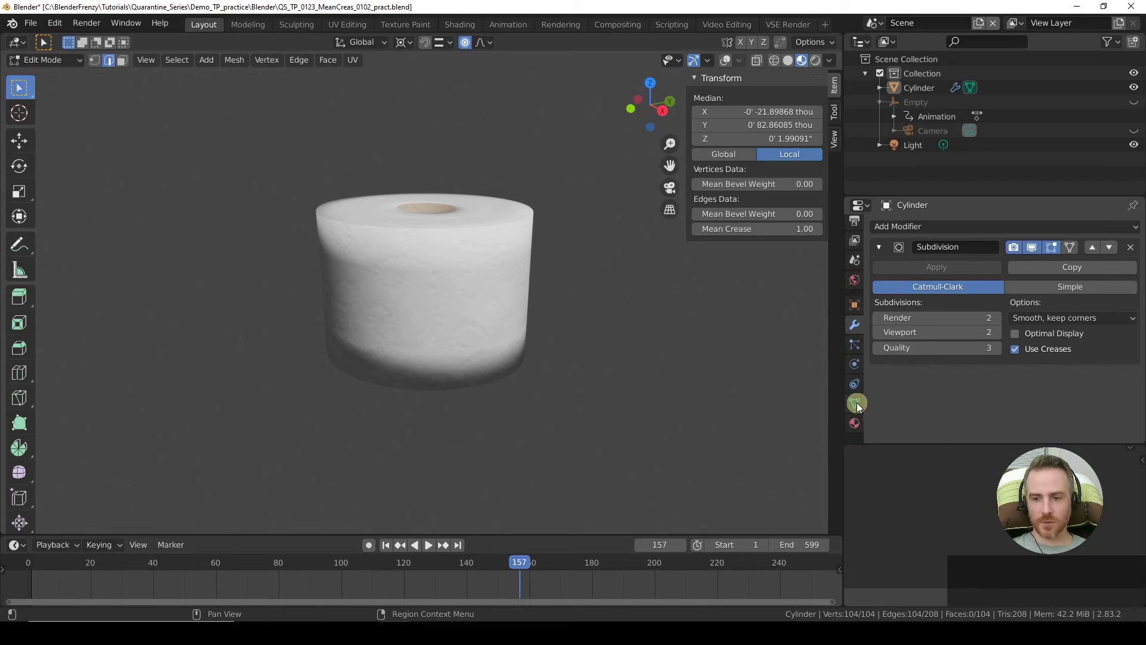
# - Enable Auto Smooth under Normals in the roll's mesh data, then inspect its top and underside
pyautogui.click(857, 404)
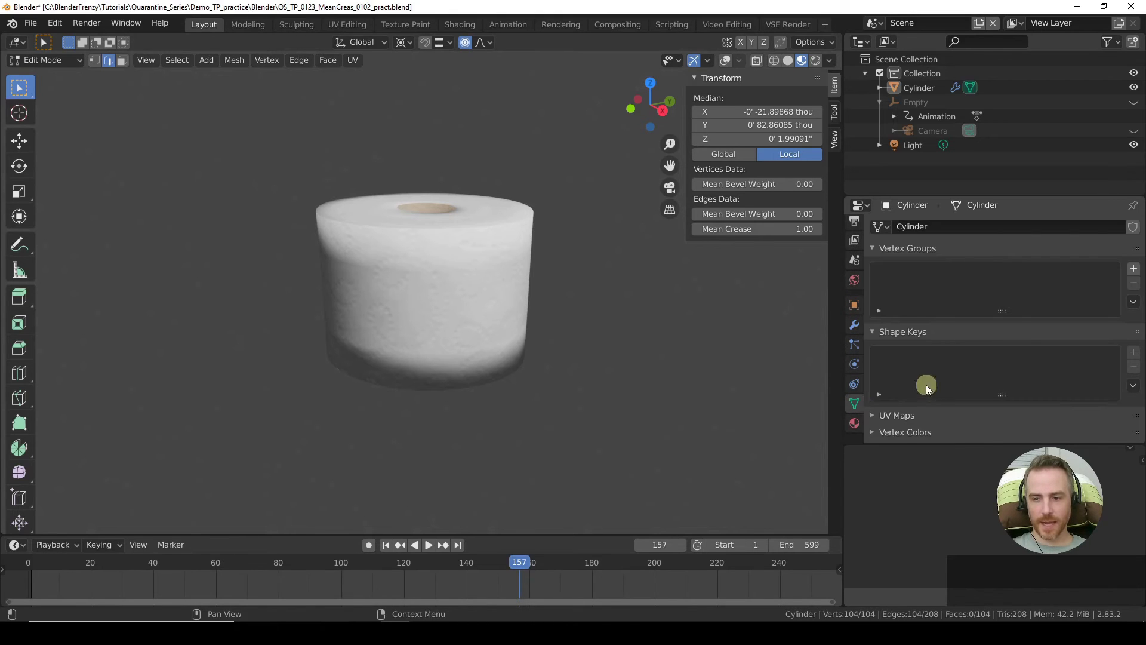
pyautogui.scroll(-4, 926, 384)
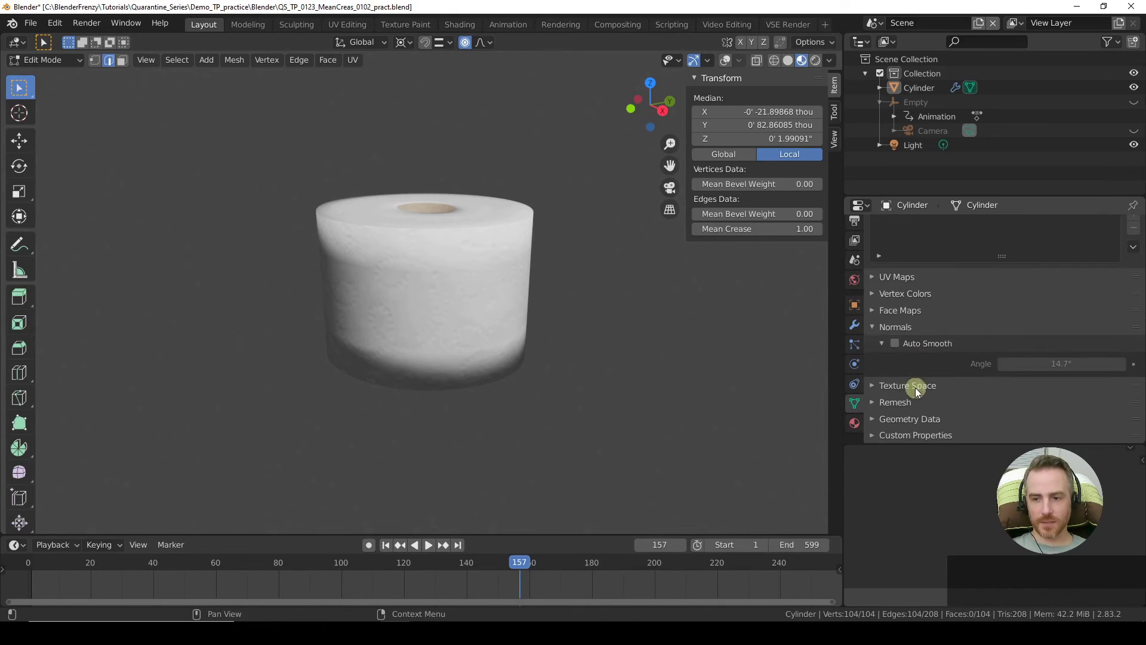
pyautogui.click(895, 345)
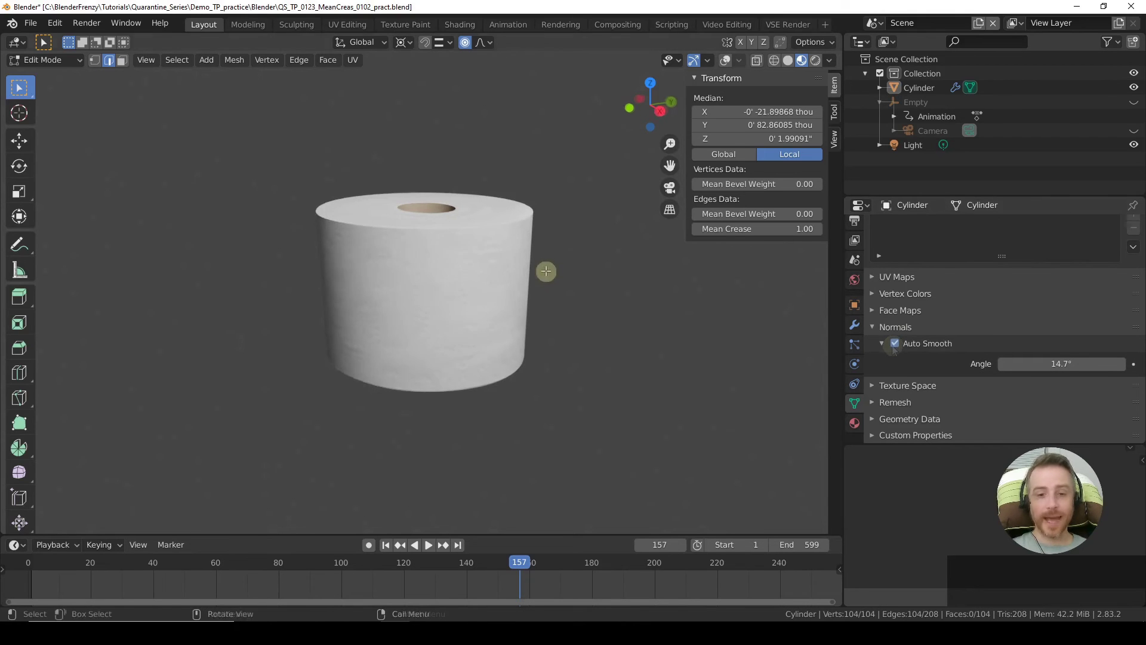
pyautogui.moveTo(545, 269)
pyautogui.mouseDown(button='middle')
pyautogui.moveTo(514, 292)
pyautogui.moveTo(500, 286)
pyautogui.mouseUp(button='middle')
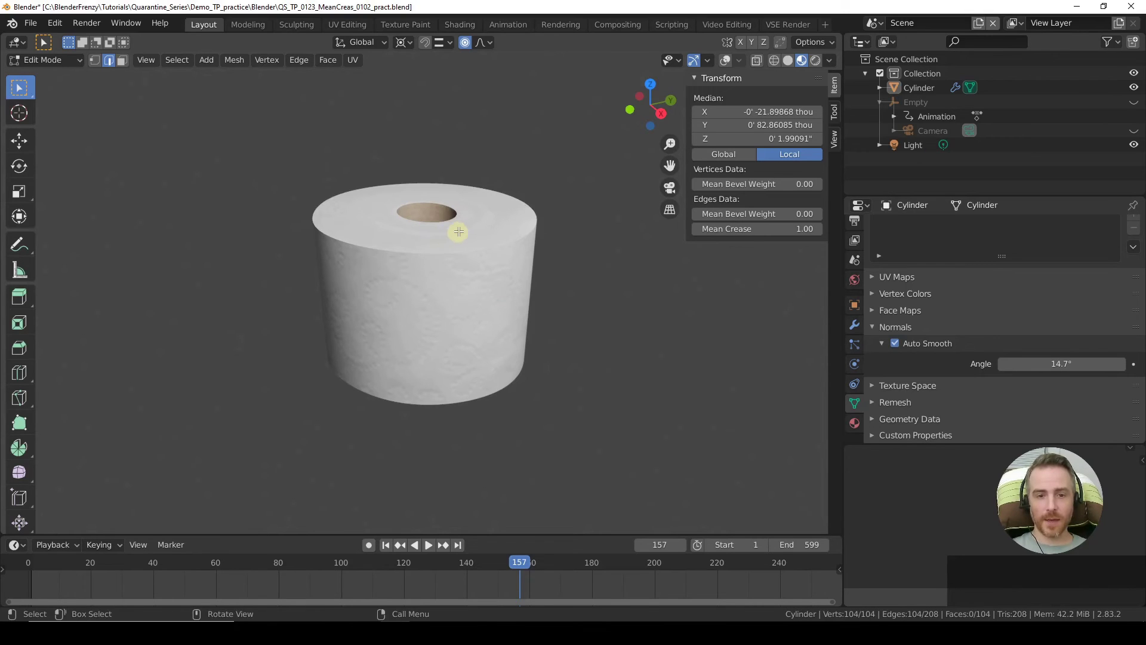
pyautogui.moveTo(459, 232)
pyautogui.mouseDown(button='middle')
pyautogui.moveTo(478, 253)
pyautogui.moveTo(468, 249)
pyautogui.moveTo(469, 121)
pyautogui.moveTo(475, 238)
pyautogui.mouseUp(button='middle')
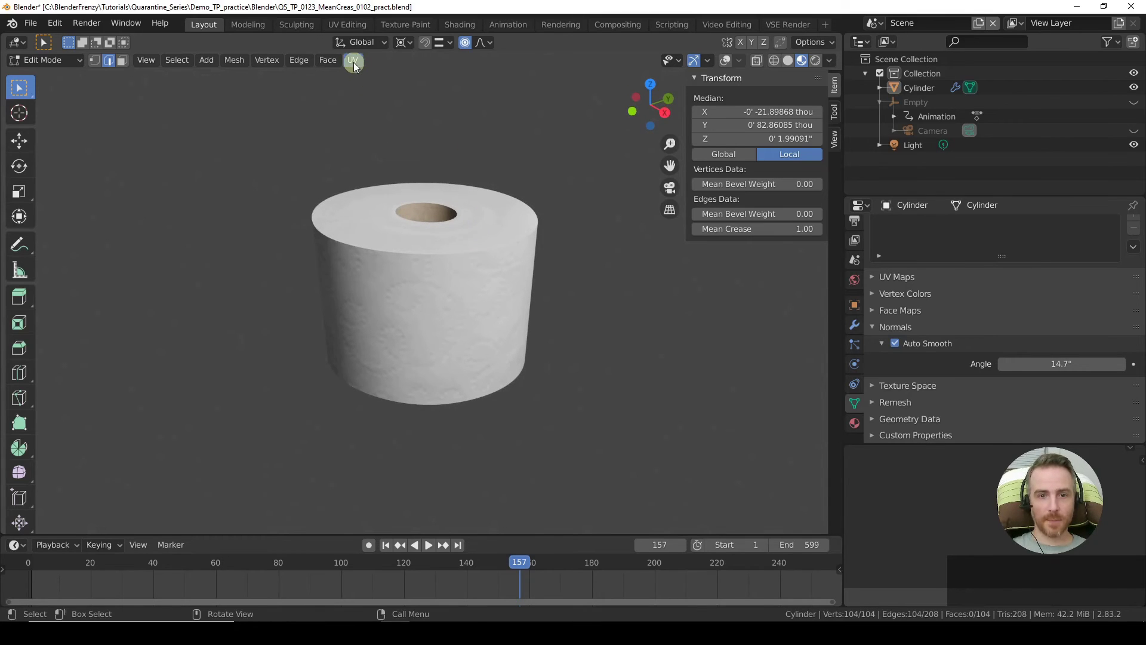
# - Apply Shade Flat to the roll's faces and adjust the Auto Smooth angle, passing 7° and 103°
pyautogui.click(327, 60)
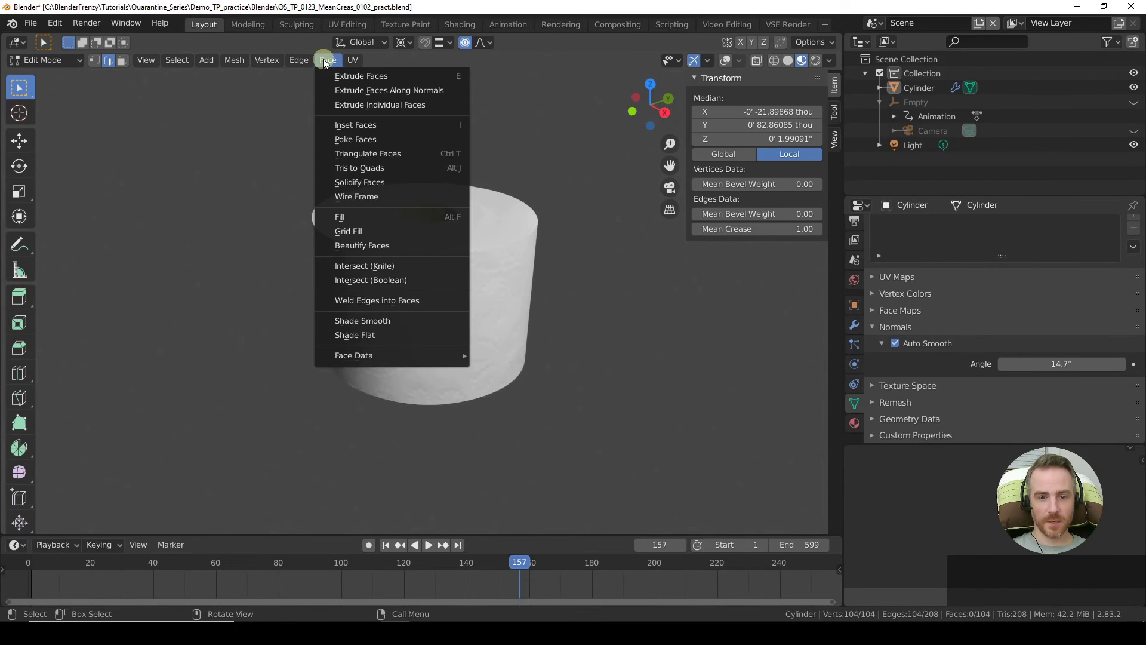
pyautogui.click(386, 343)
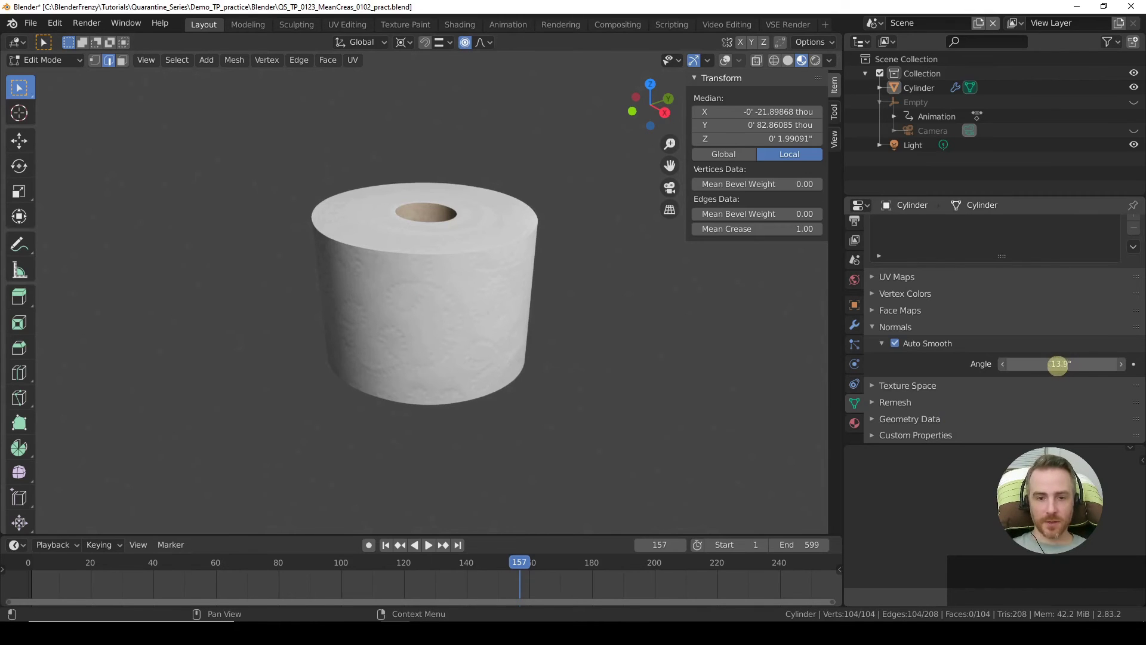
pyautogui.moveTo(1058, 364); pyautogui.dragTo(950, 369)
pyautogui.scroll(4, 383, 305)
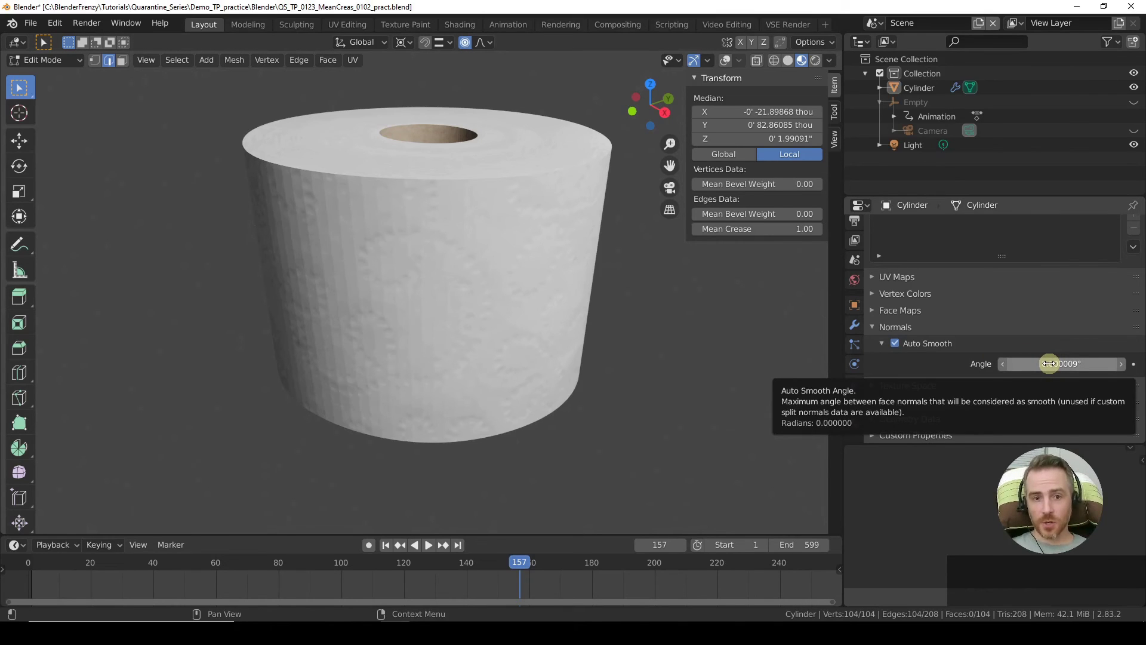
pyautogui.moveTo(1049, 364); pyautogui.dragTo(1030, 346)
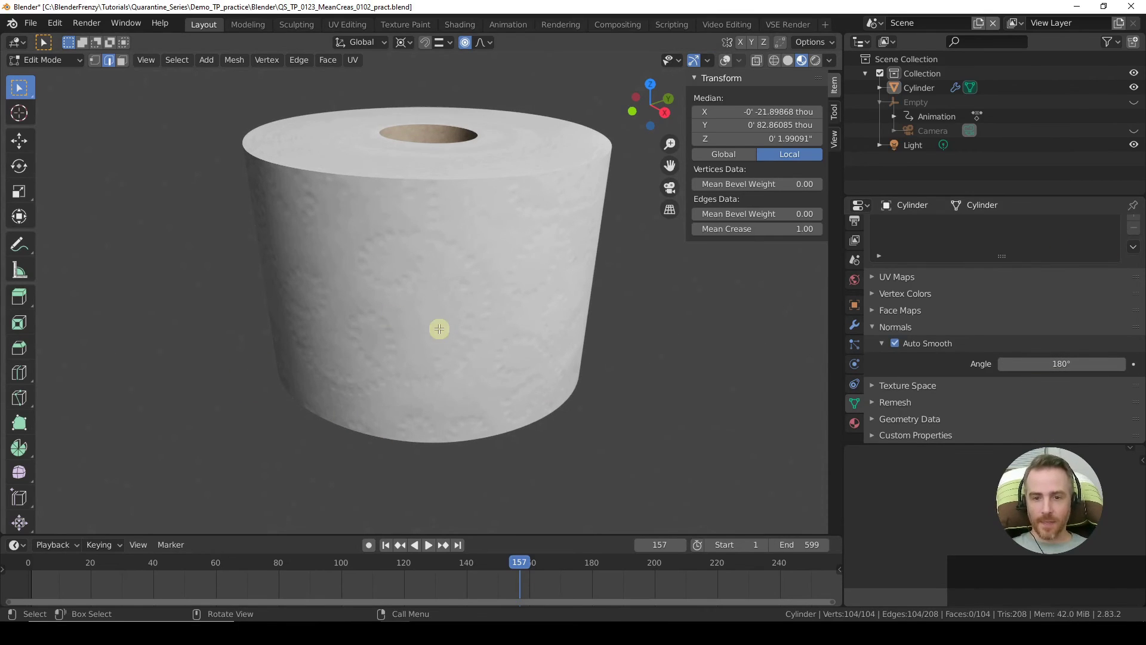
pyautogui.scroll(-2, 444, 320)
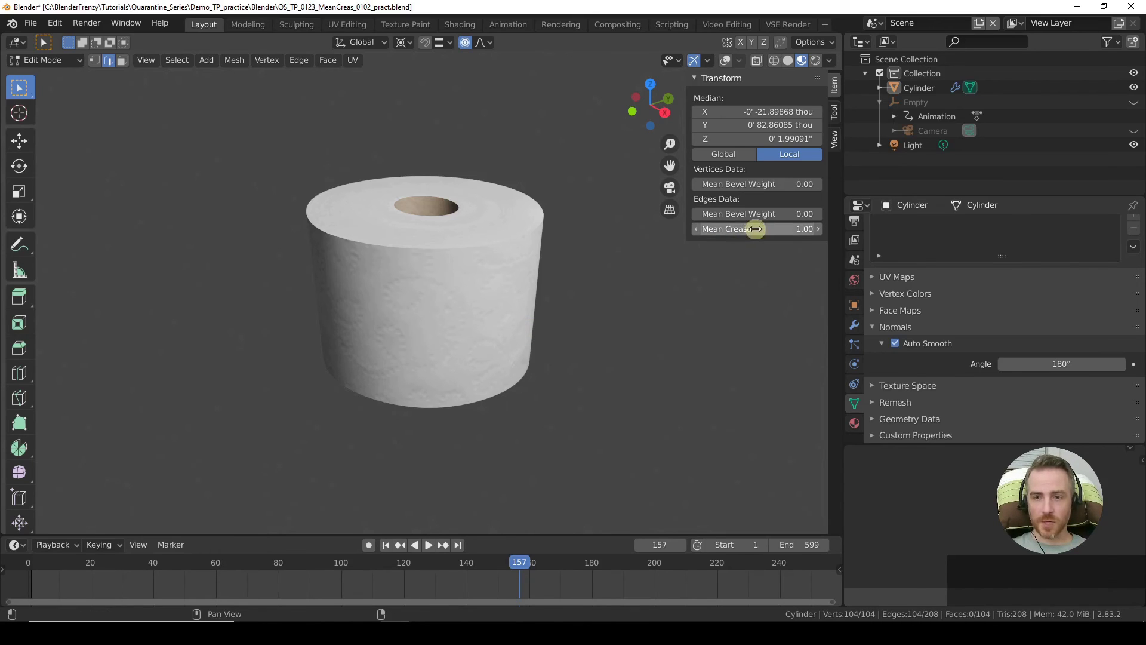
pyautogui.moveTo(781, 228)
pyautogui.mouseDown()
pyautogui.moveTo(738, 232)
pyautogui.moveTo(778, 228)
pyautogui.mouseUp()
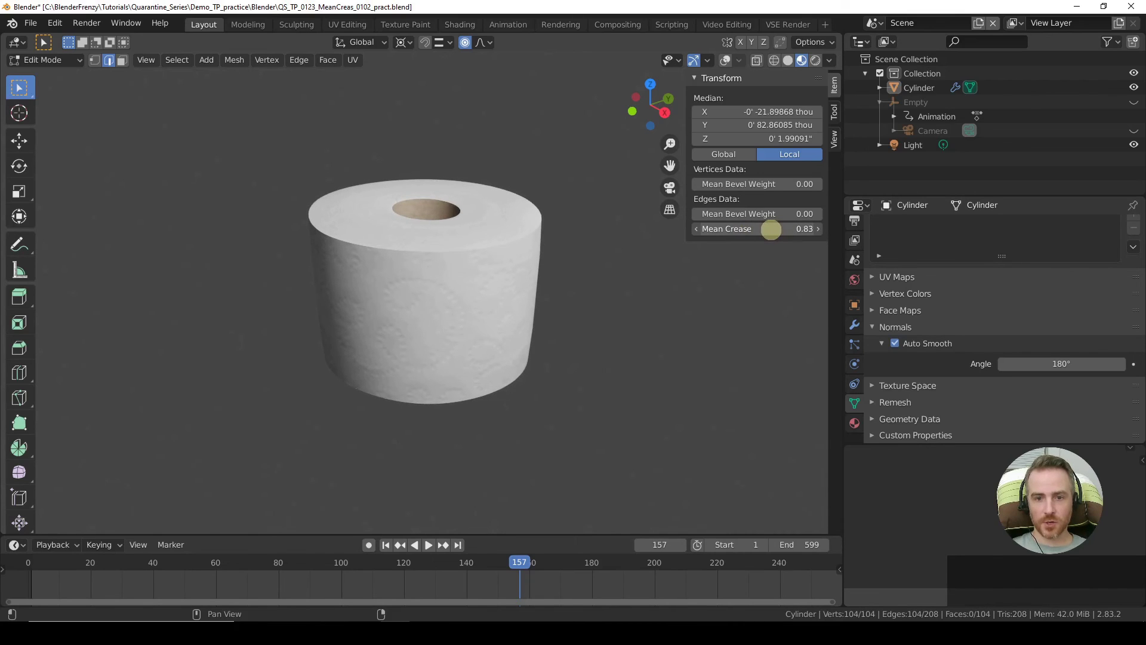
pyautogui.moveTo(516, 362); pyautogui.dragTo(483, 359, button='middle')
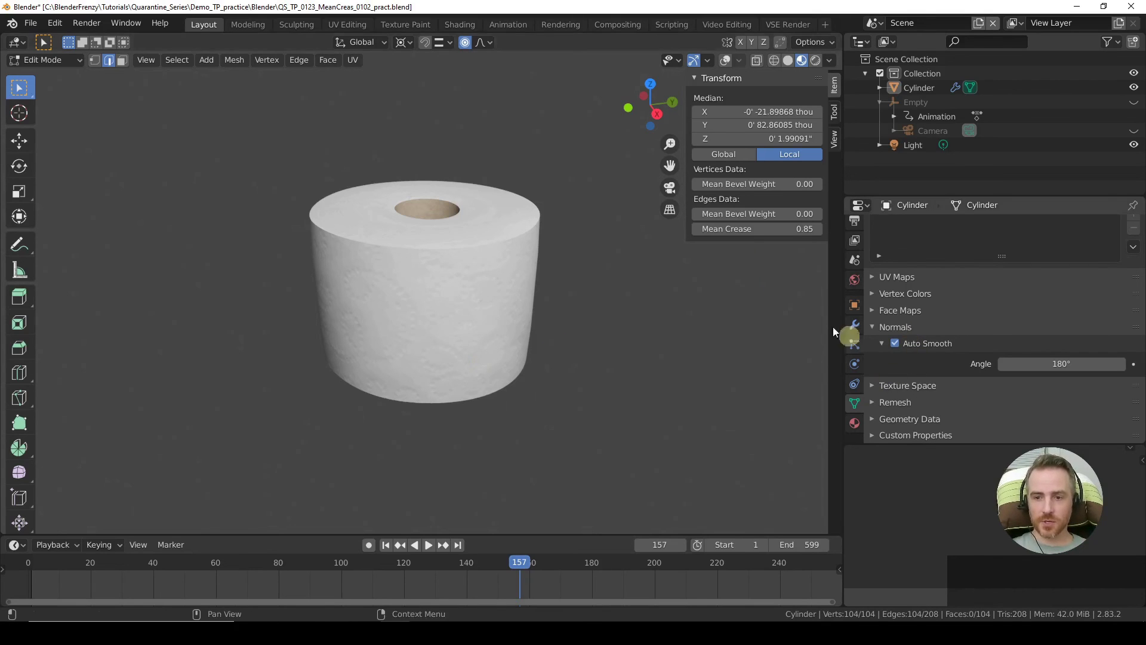
pyautogui.moveTo(744, 231); pyautogui.dragTo(819, 232)
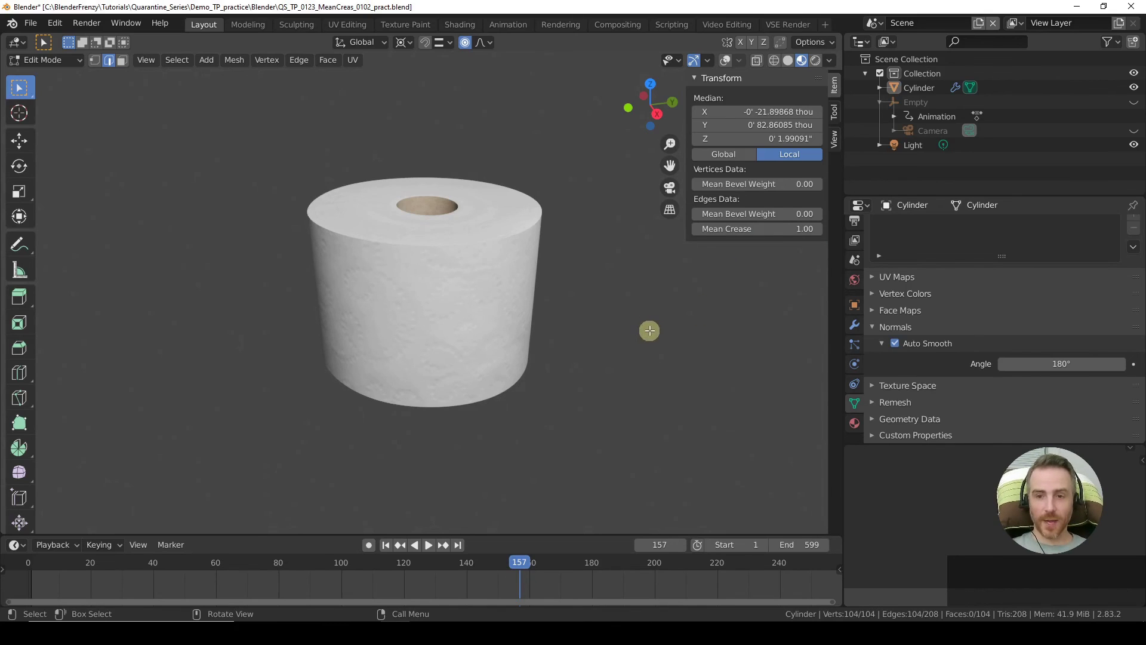
pyautogui.press('n')
# - Show the Catmull-Clark level 2 Subdivision modifier panel with Use Creases on, then orbit slightly
pyautogui.click(853, 326)
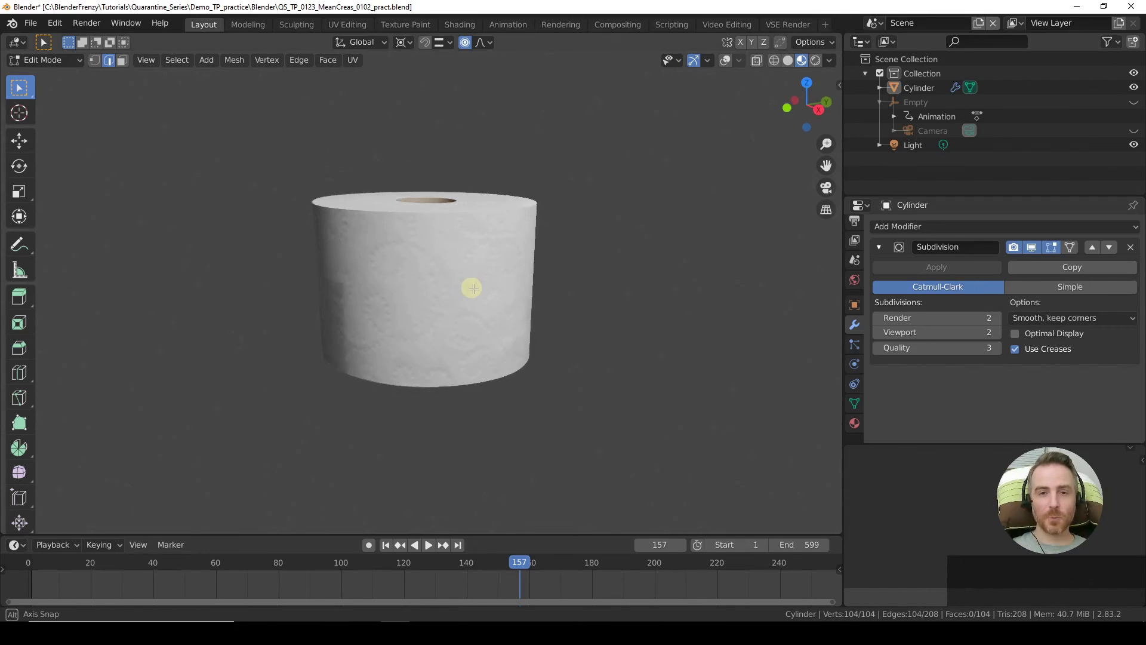
pyautogui.moveTo(474, 287)
pyautogui.mouseDown(button='middle')
pyautogui.moveTo(514, 304)
pyautogui.moveTo(521, 282)
pyautogui.moveTo(487, 292)
pyautogui.moveTo(482, 317)
pyautogui.mouseUp(button='middle')
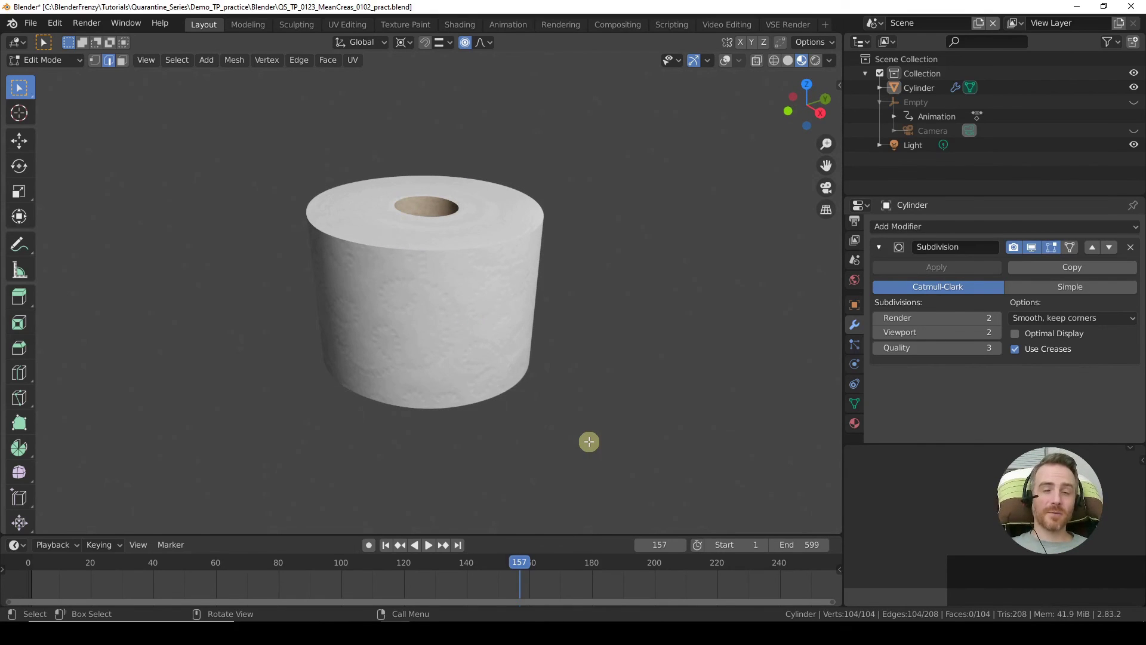